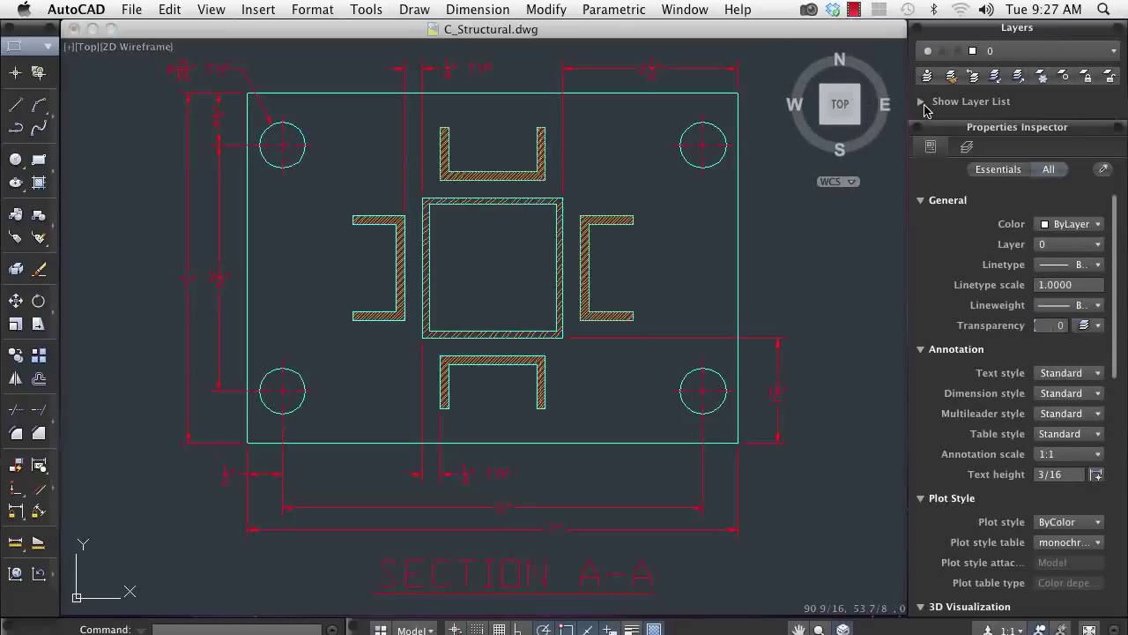
Step: Show all layers and freeze the hatch layer so the section hatching is hidden
click(923, 103)
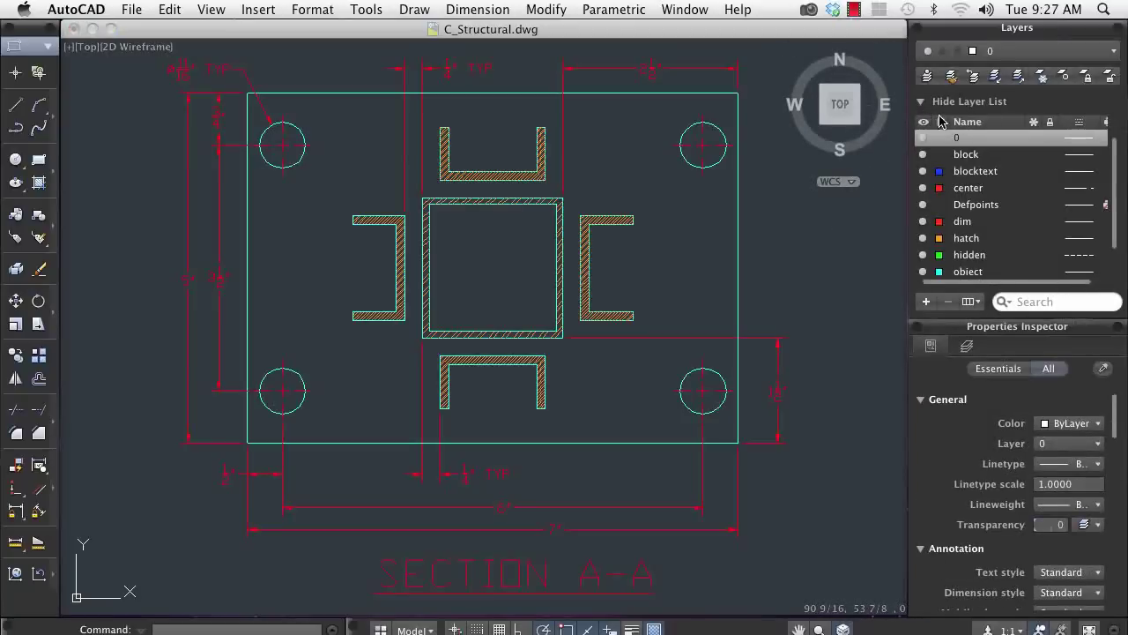
click(1036, 239)
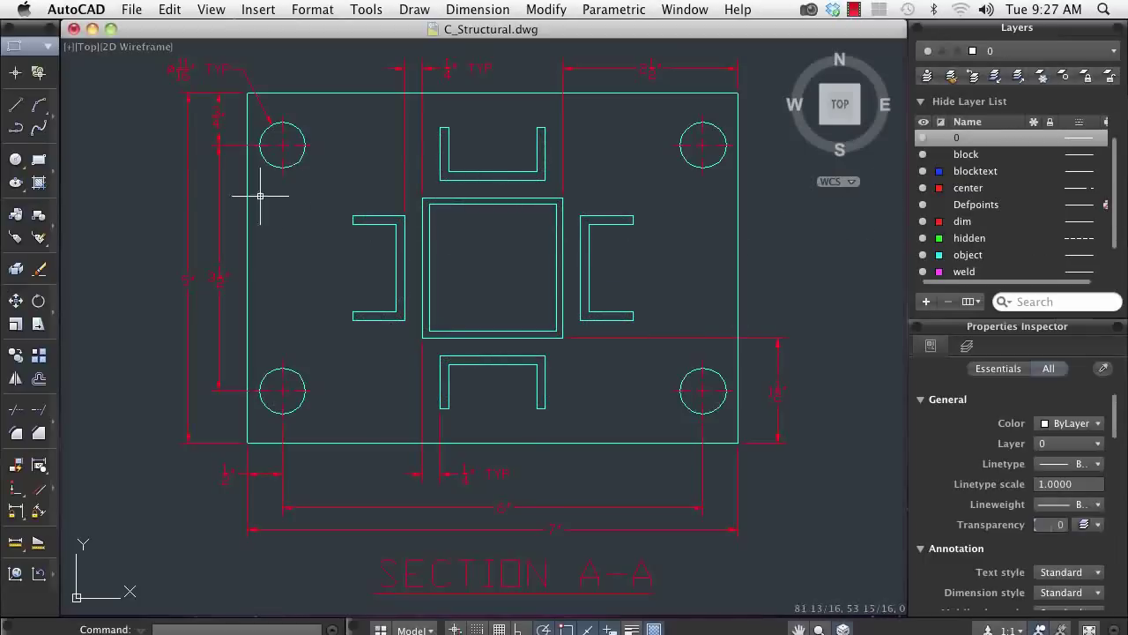
Step: Use Revcloud from the Closed Shapes tools to draw a cloud in the empty area above-left of the section
click(52, 181)
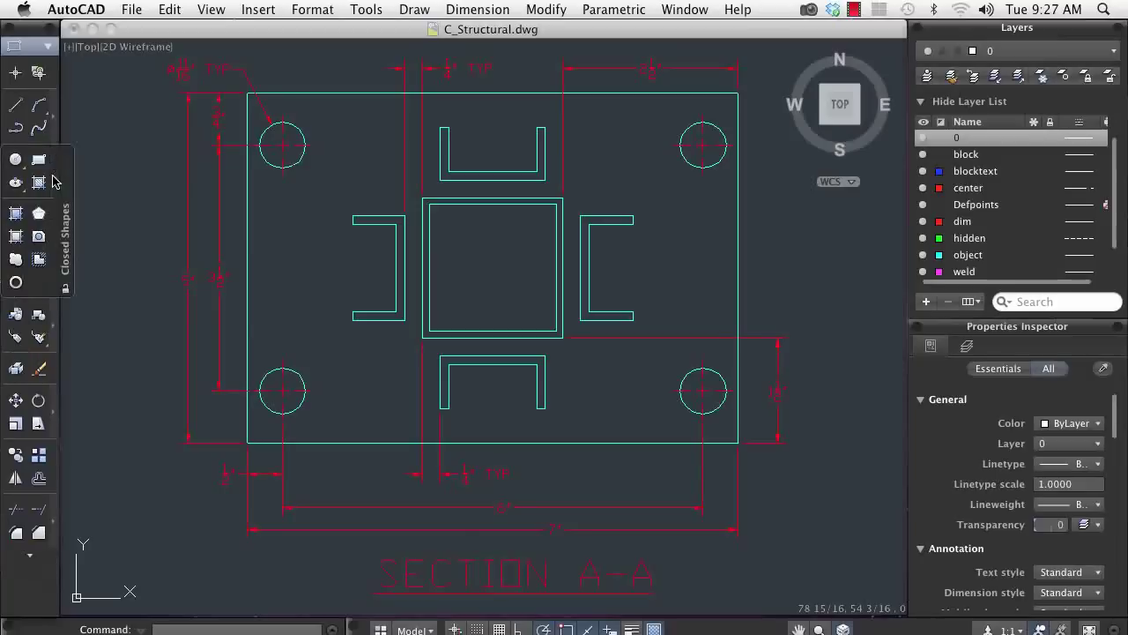
click(16, 259)
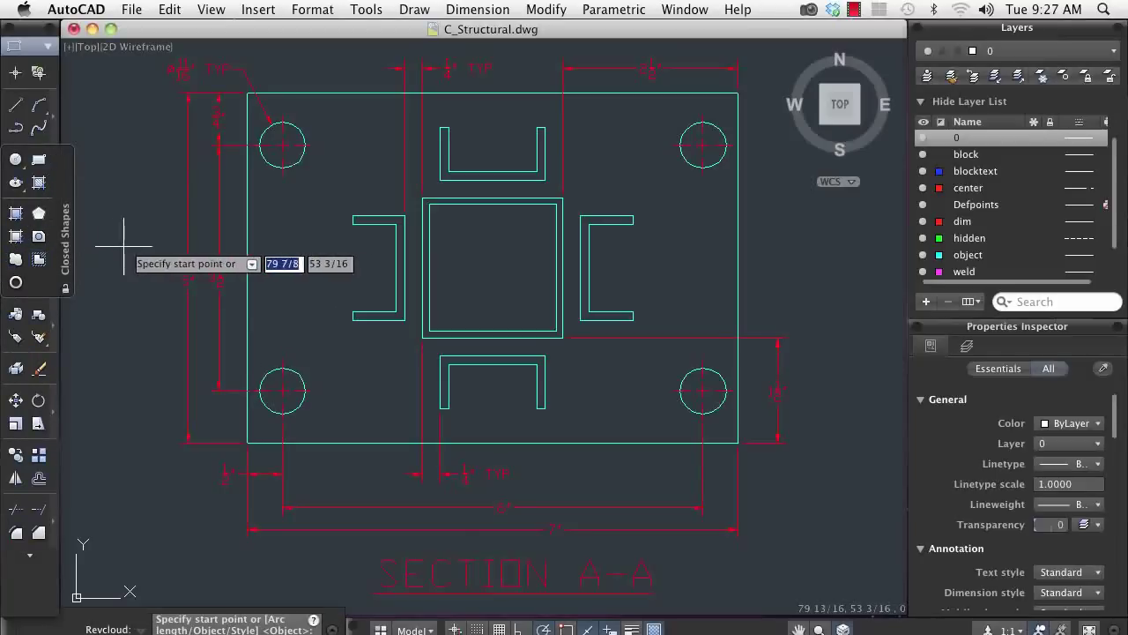
scroll(129, 245, down, 3)
mouse_move(141, 252)
middle_down()
mouse_move(410, 365)
mouse_move(401, 355)
middle_up()
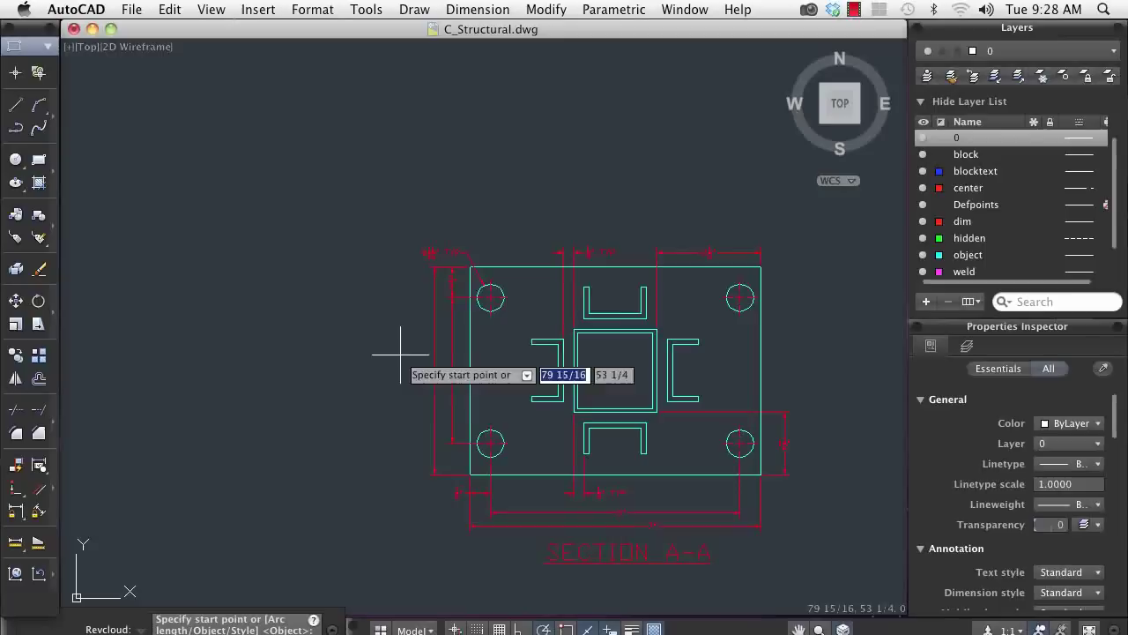
click(284, 113)
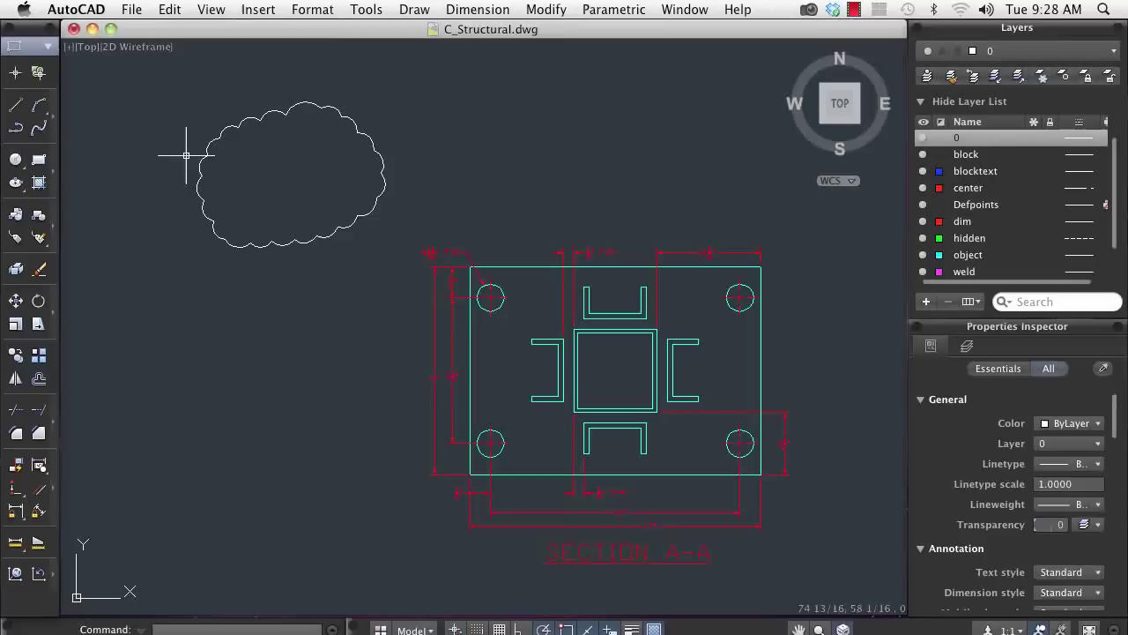
Step: Add a multiline text box inside the revision cloud reading 'ON HOLD'
click(49, 48)
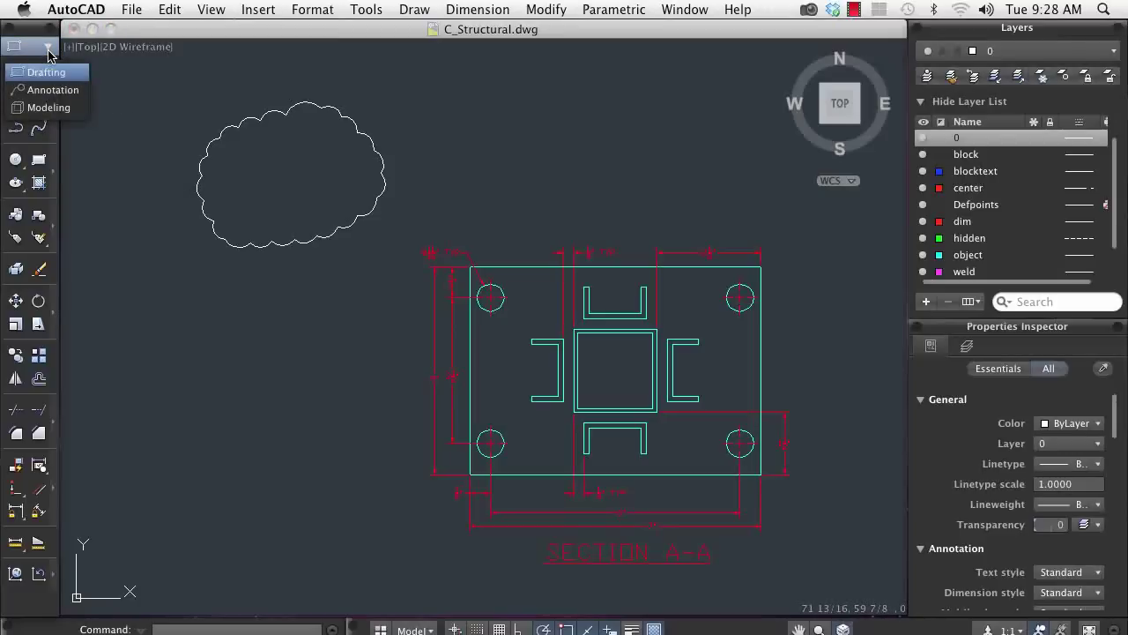
click(48, 91)
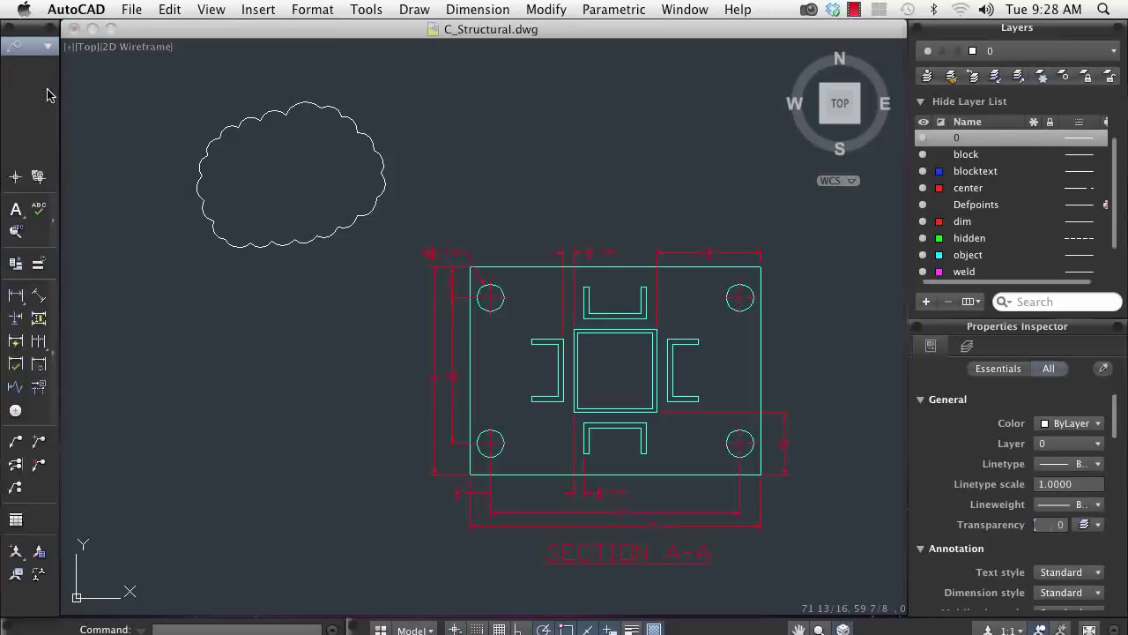
click(18, 106)
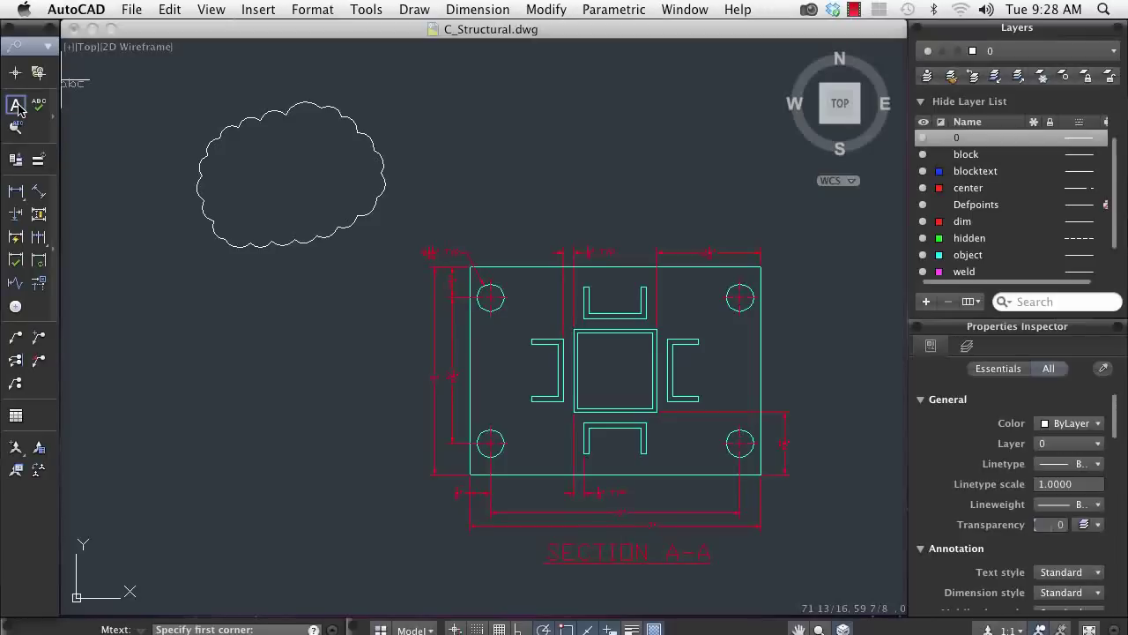
click(239, 151)
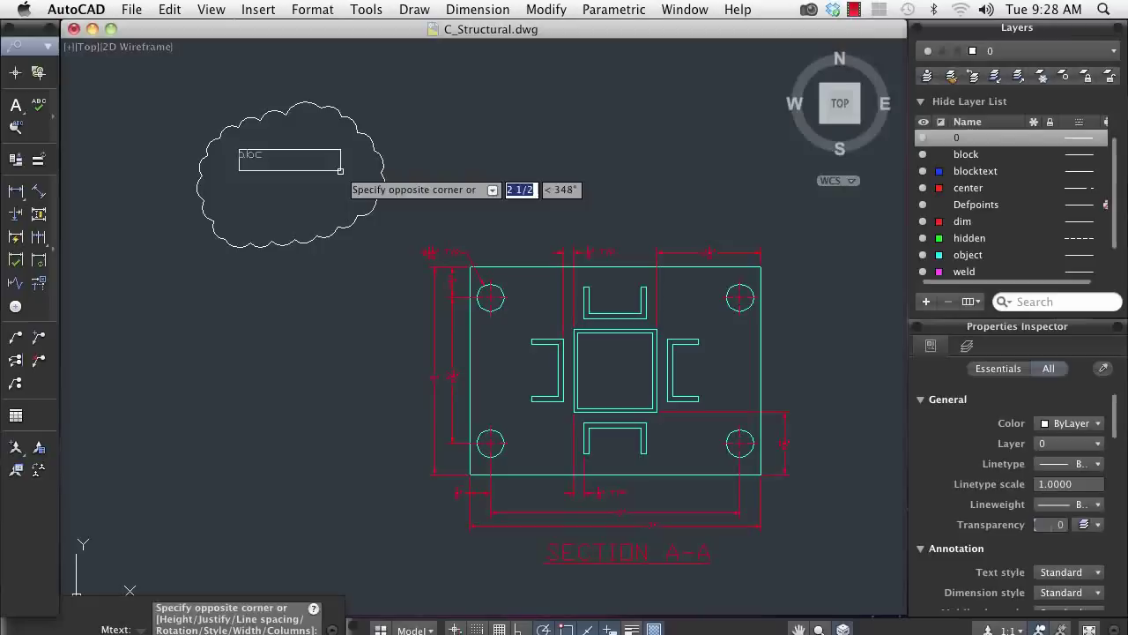
click(341, 170)
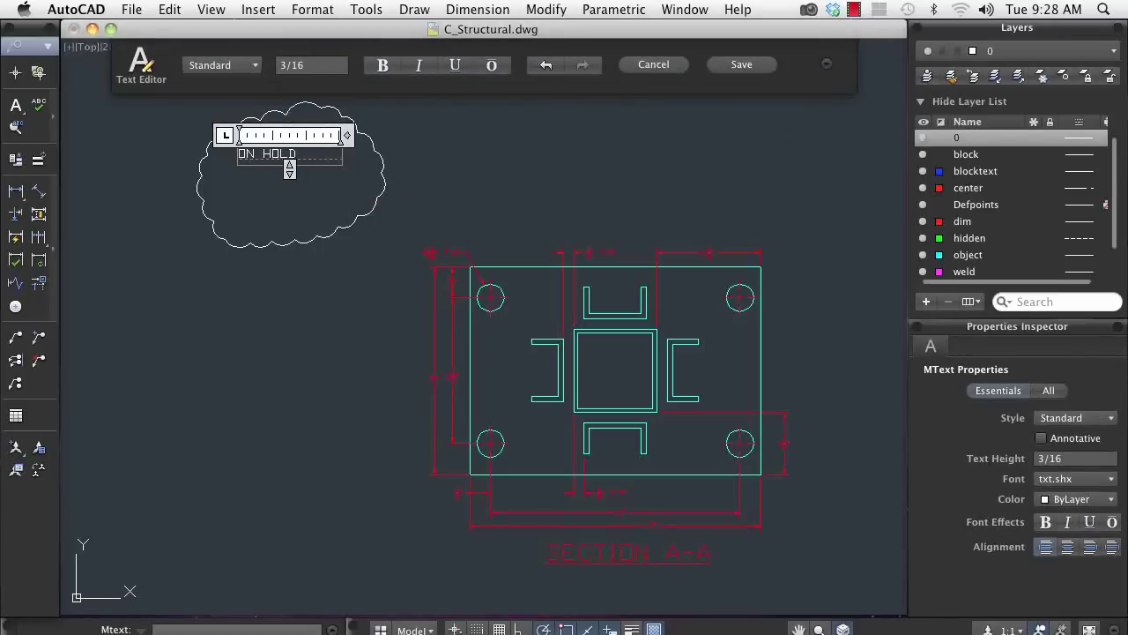
Step: Save the ON HOLD text, then put the cloud and note on the red dim layer
click(364, 258)
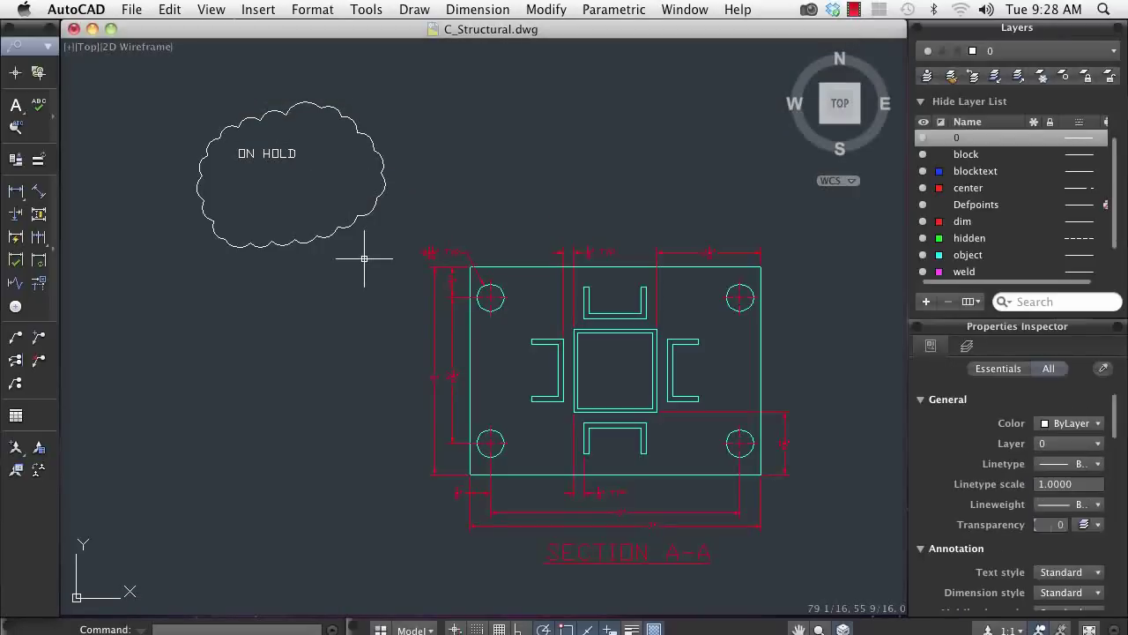
click(360, 222)
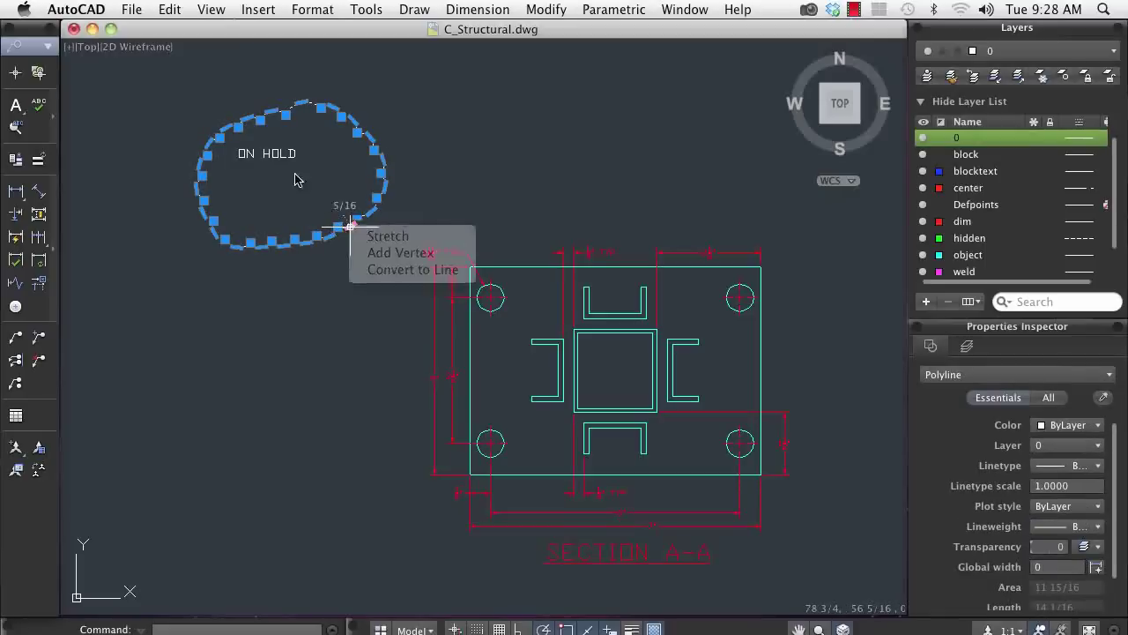
click(285, 153)
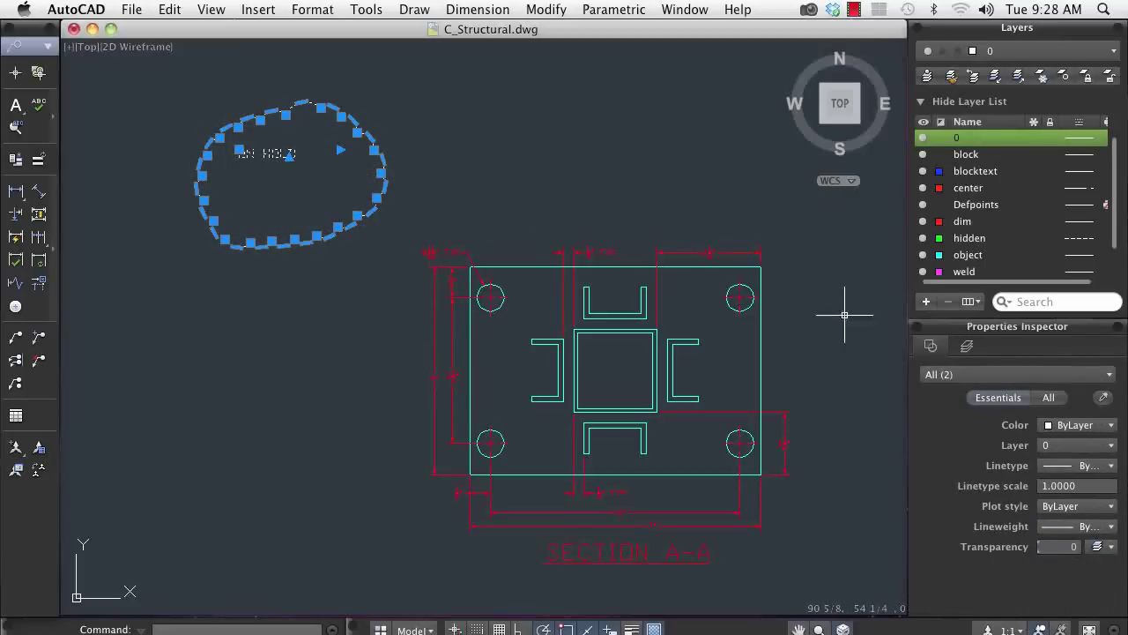
click(1106, 445)
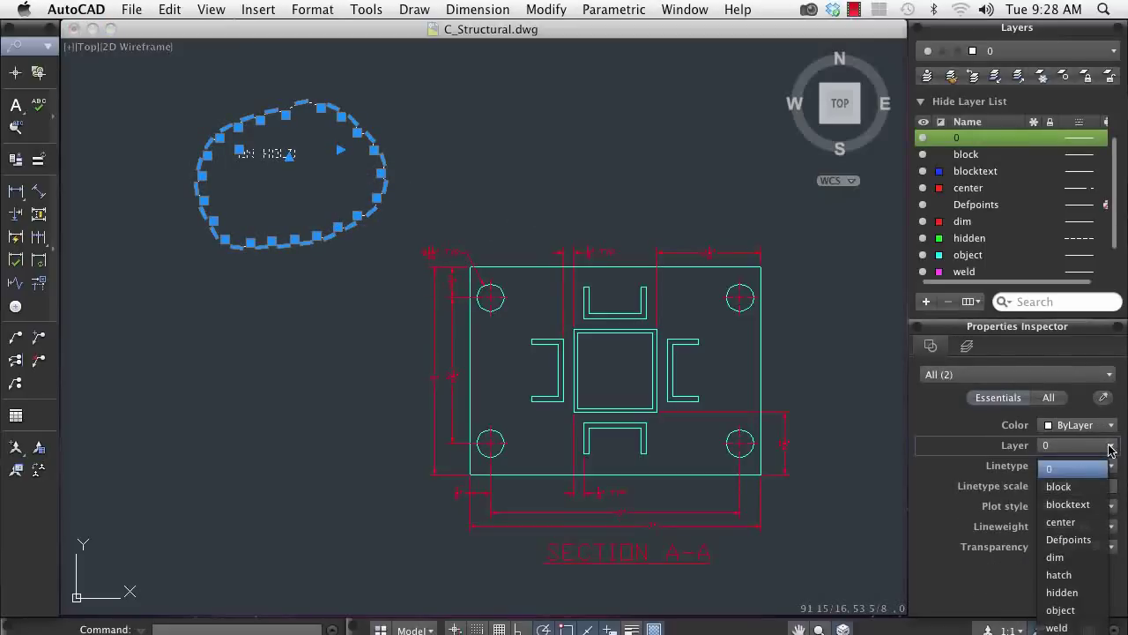
click(1099, 558)
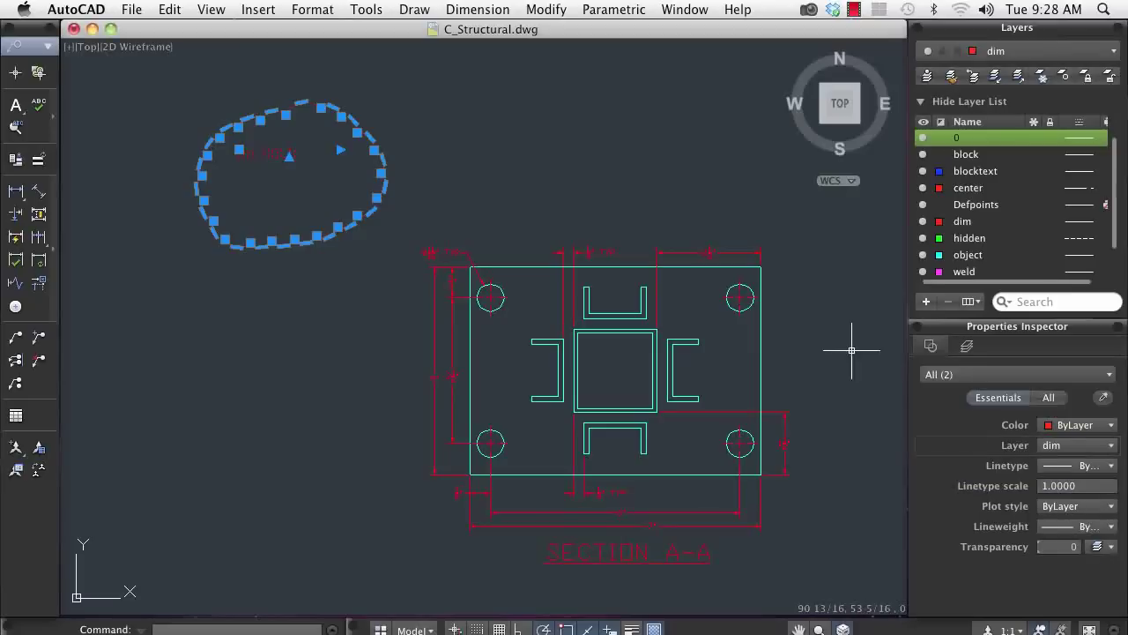
key(Escape)
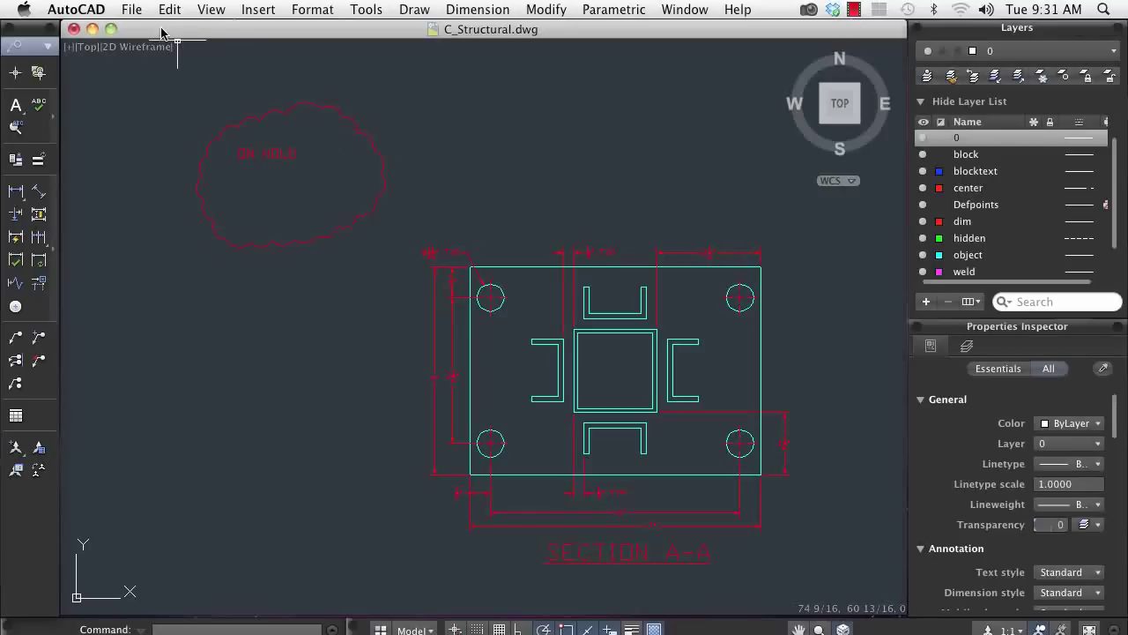
Step: Open C_Hummer-Elevation.dwg through File > Open
click(131, 10)
click(138, 51)
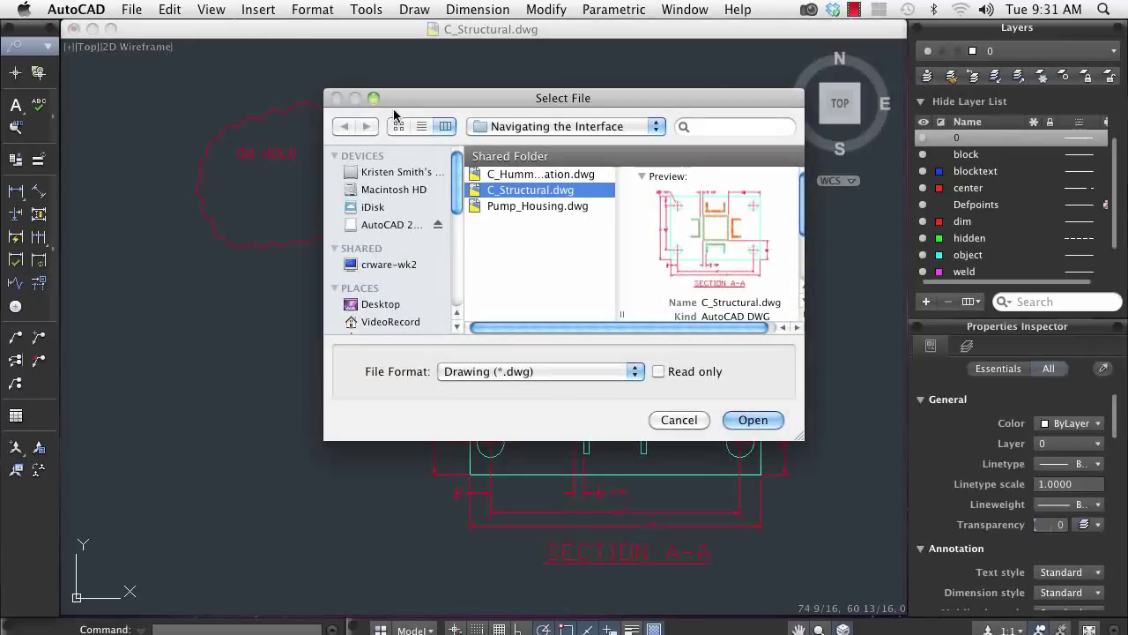
click(492, 176)
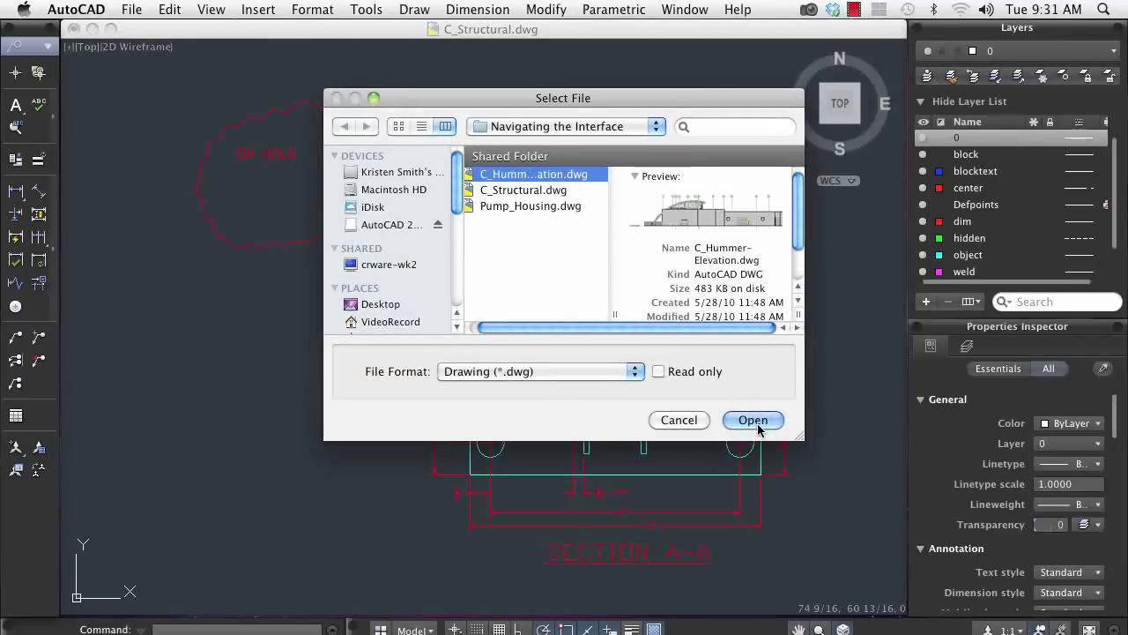
click(754, 421)
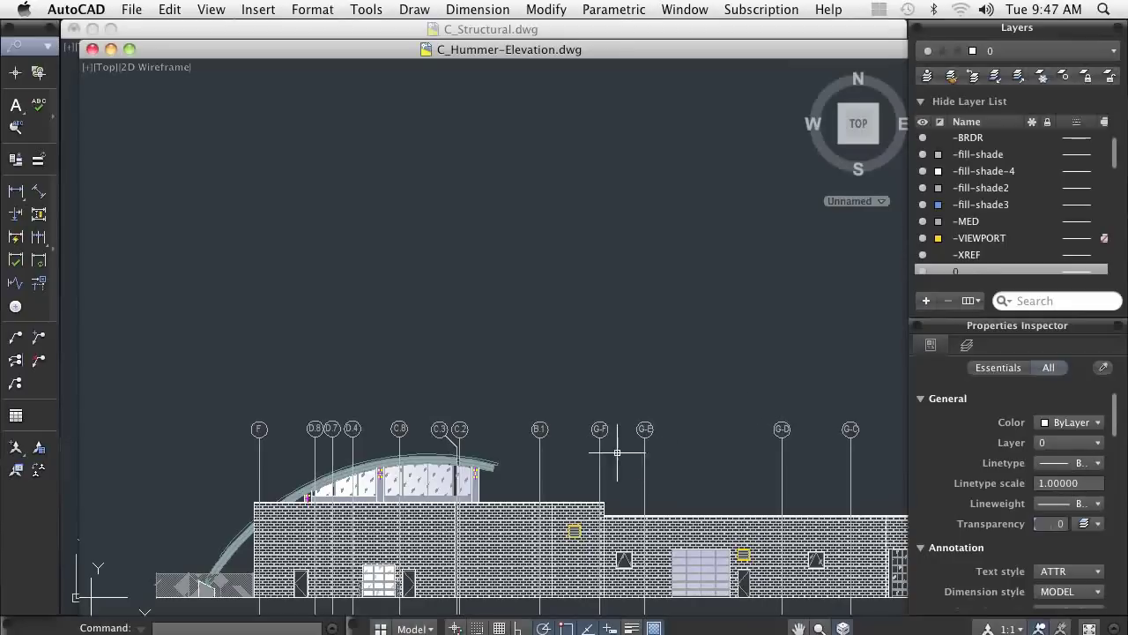
Step: Switch the Hummer drawing to its Elevation-M layout
click(432, 629)
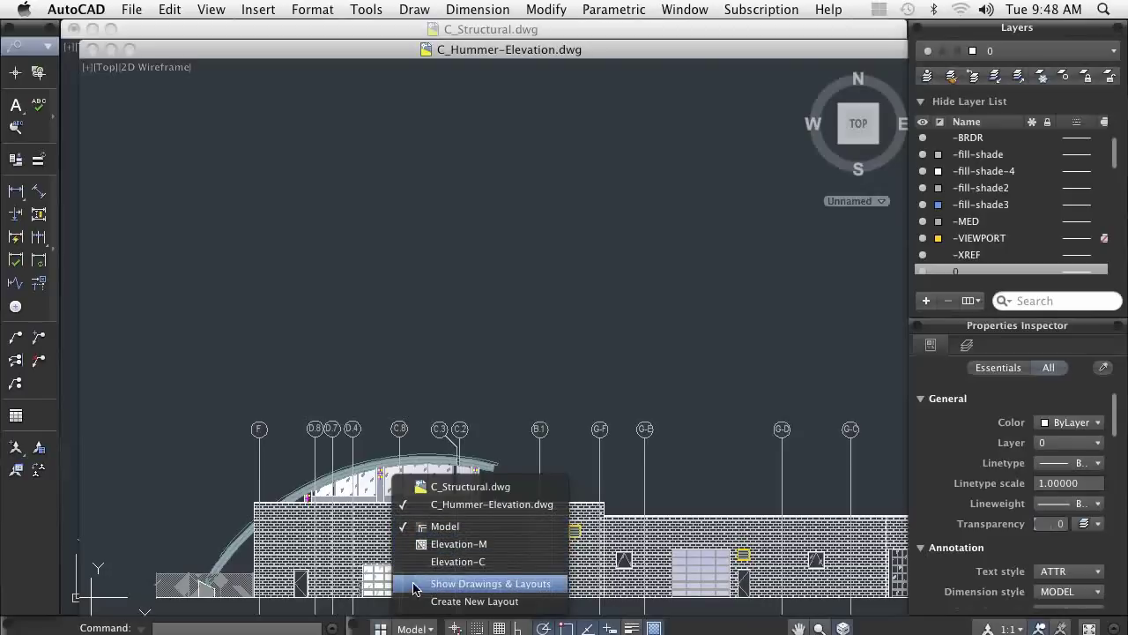
click(475, 601)
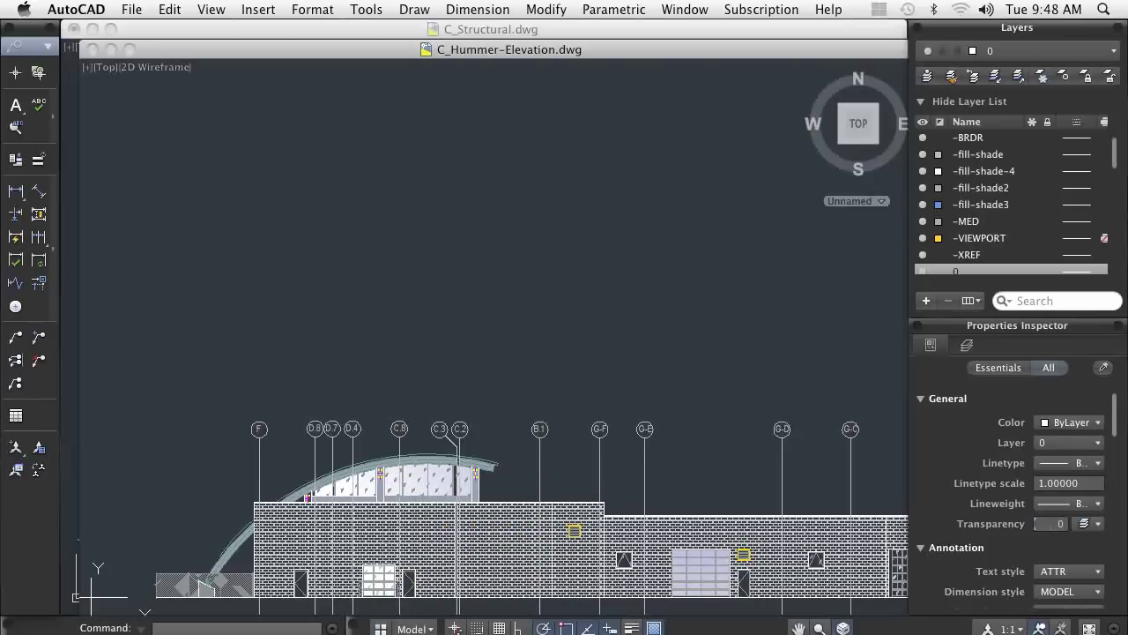
click(380, 627)
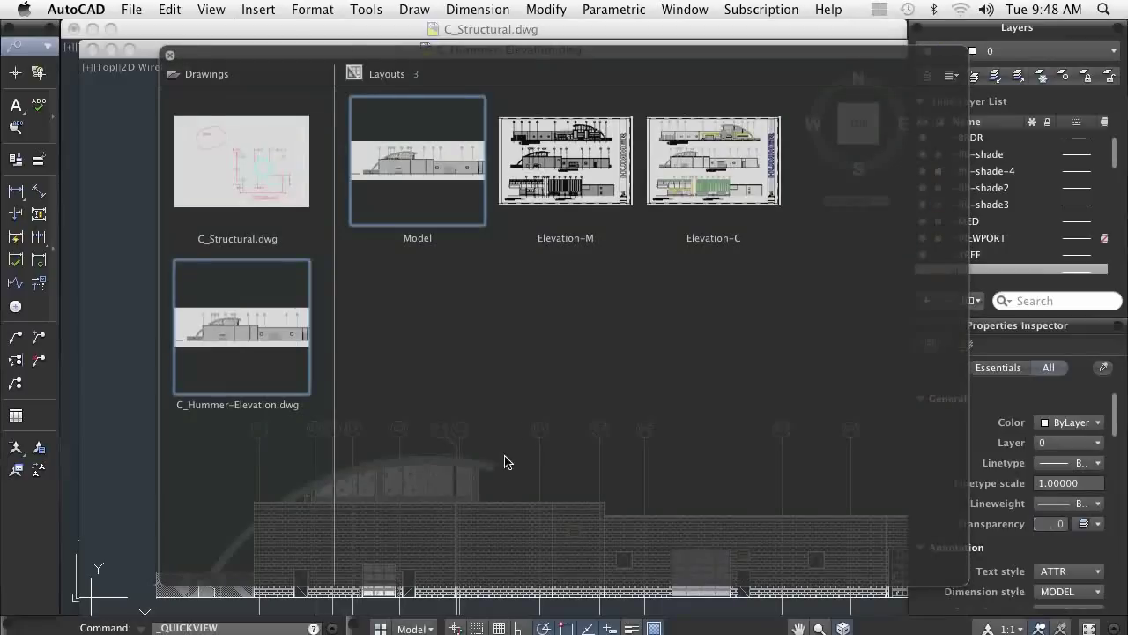
click(559, 175)
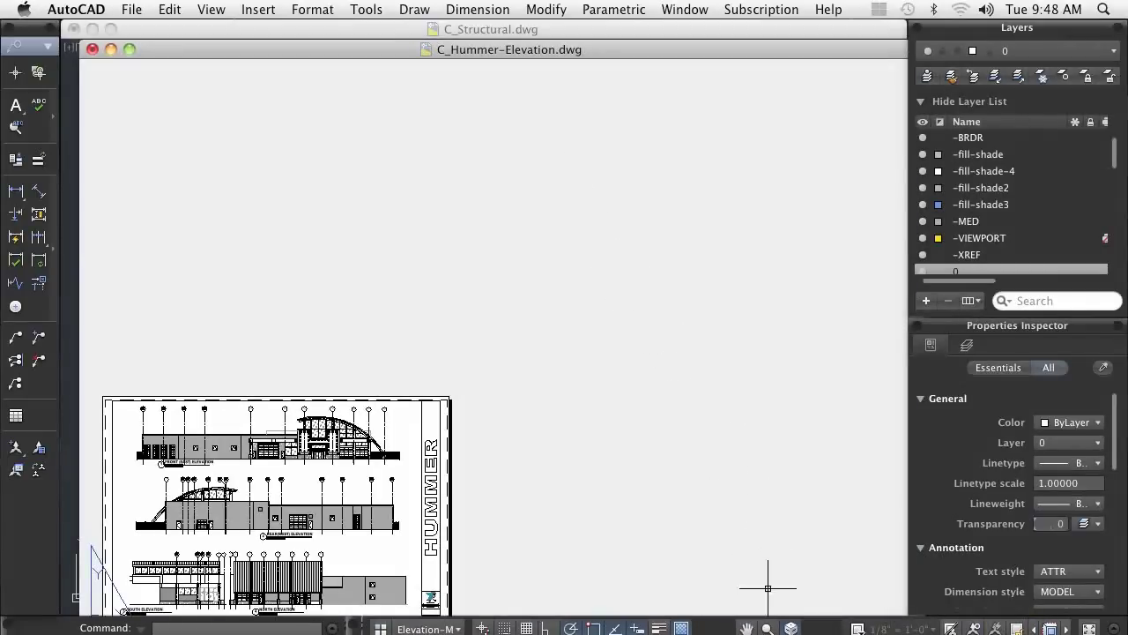
Step: Zoom Window from the sheet's top-left to lower-right corner so the elevations fill the view
click(769, 628)
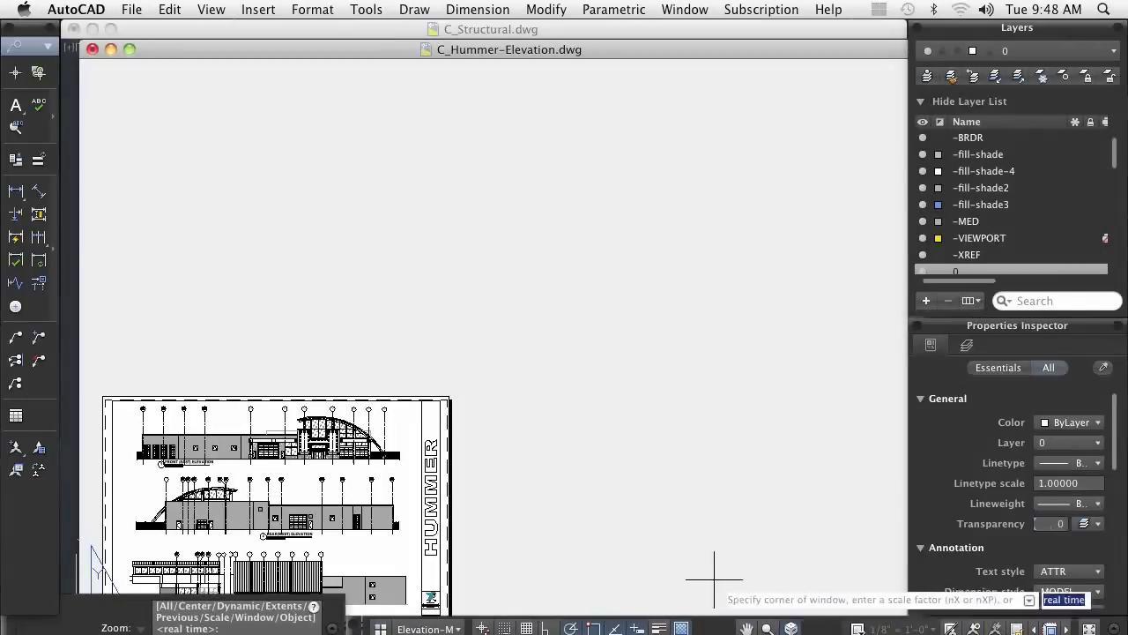
click(106, 397)
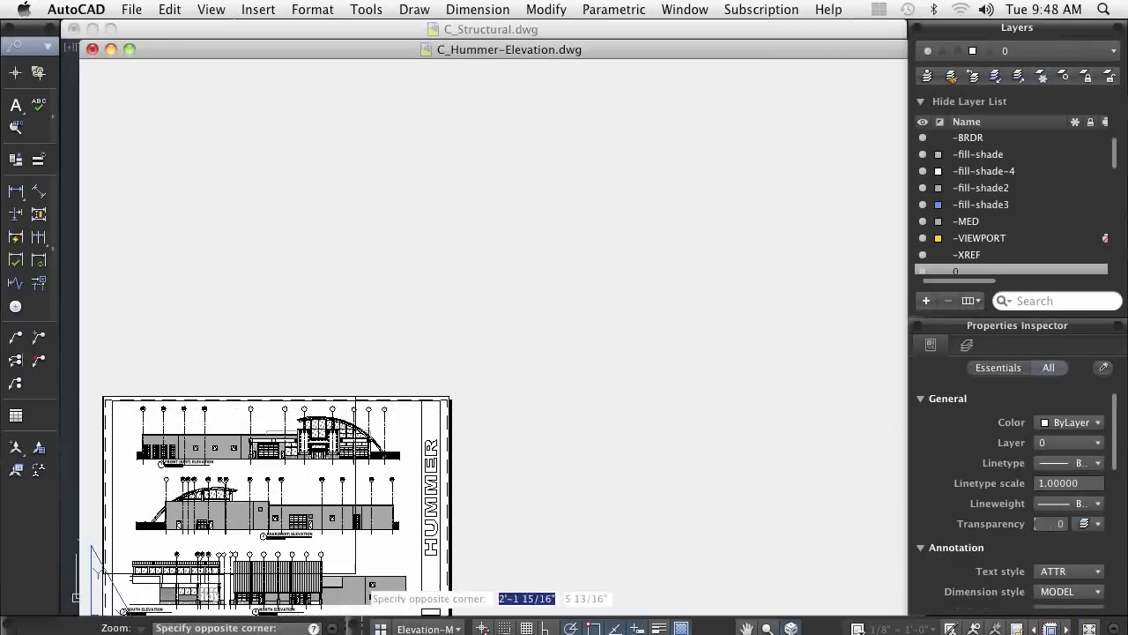
click(451, 614)
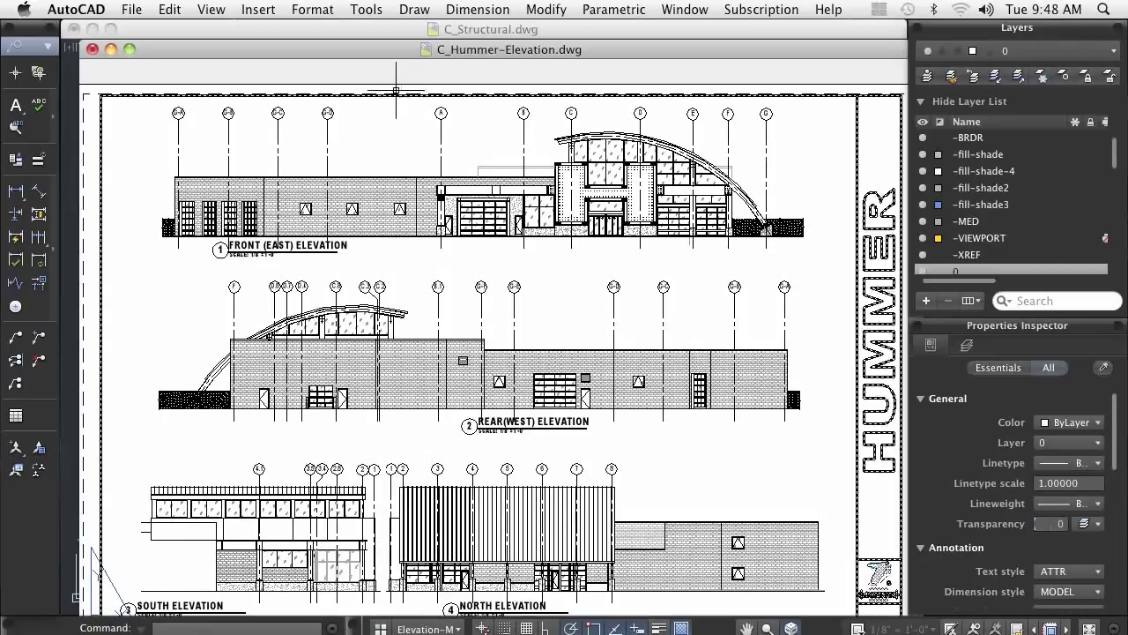
Step: Run Tools > Inquiry > List on the HUMMER title border block
click(366, 9)
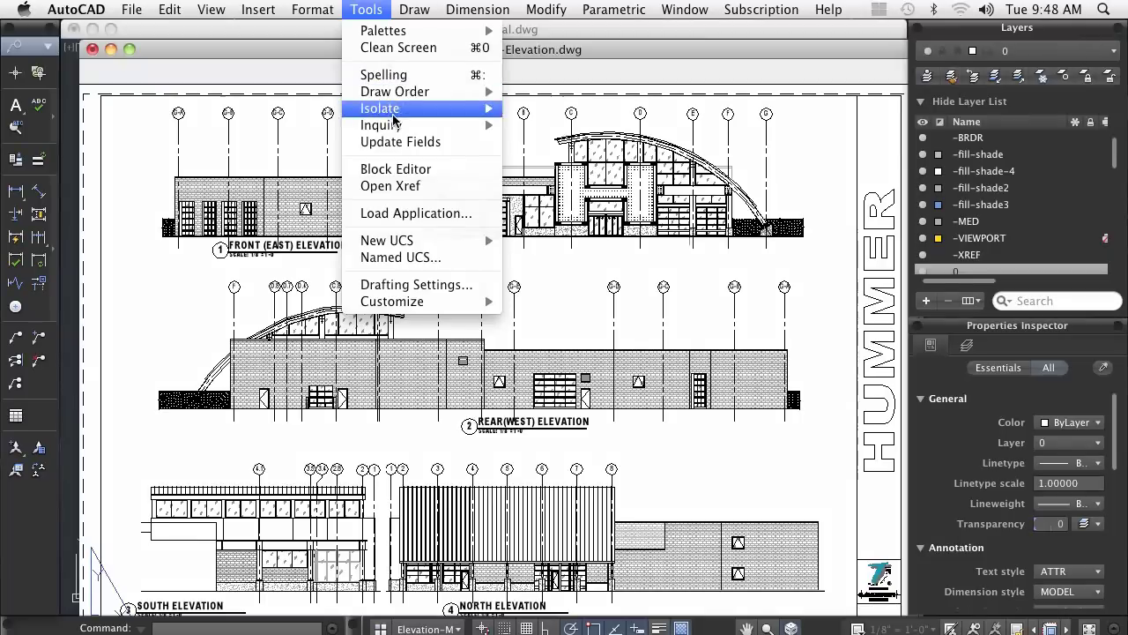
mouse_move(394, 124)
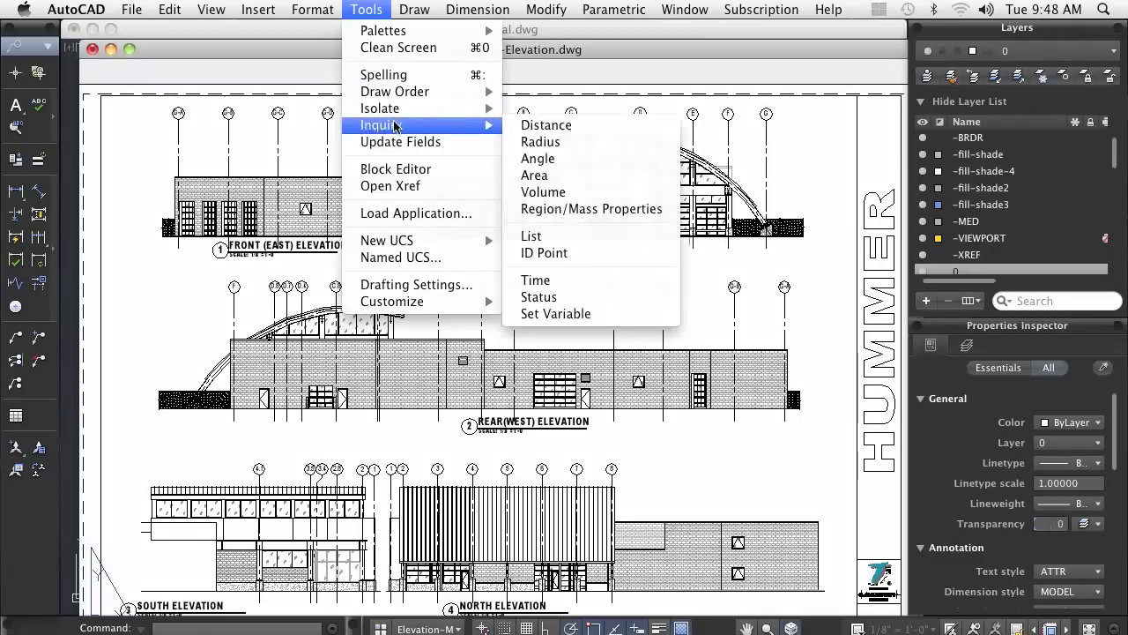
click(532, 236)
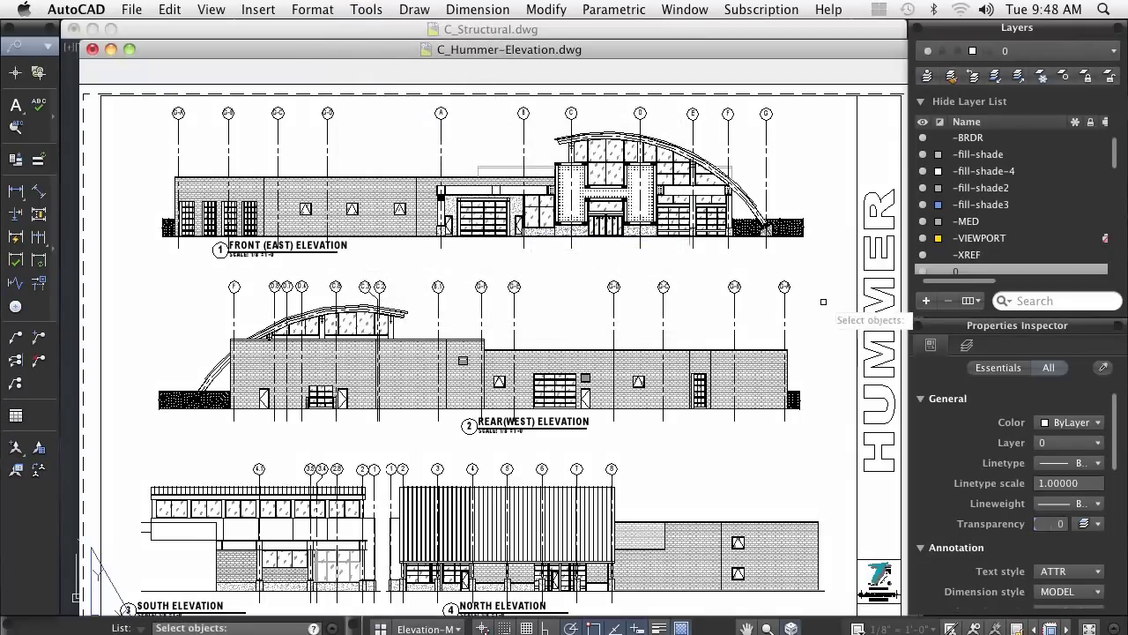
click(855, 303)
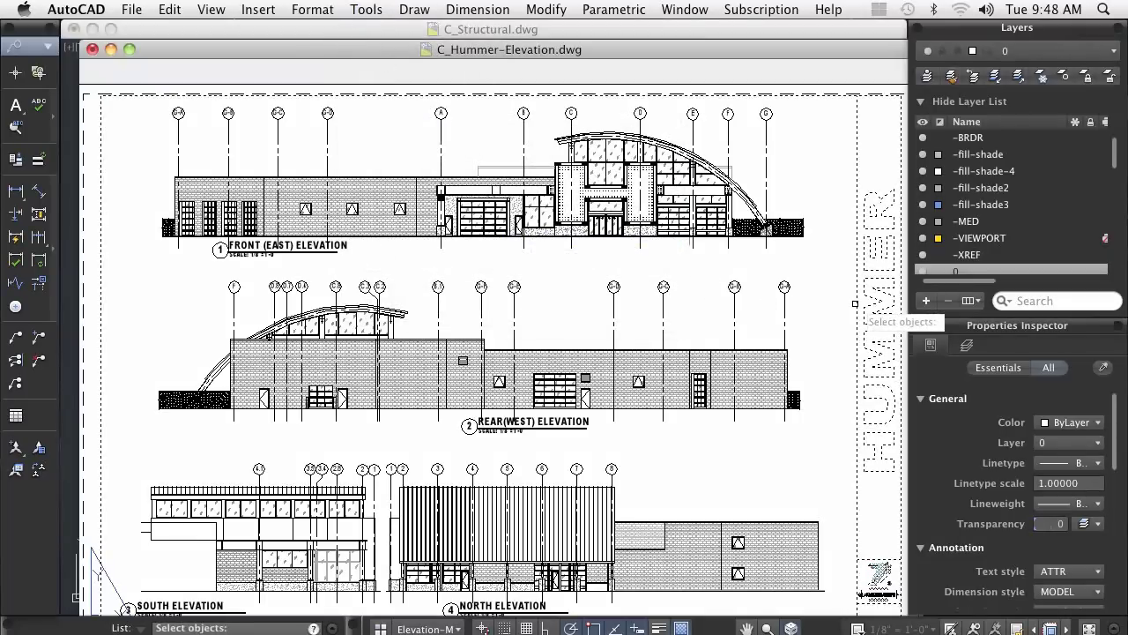
key(Return)
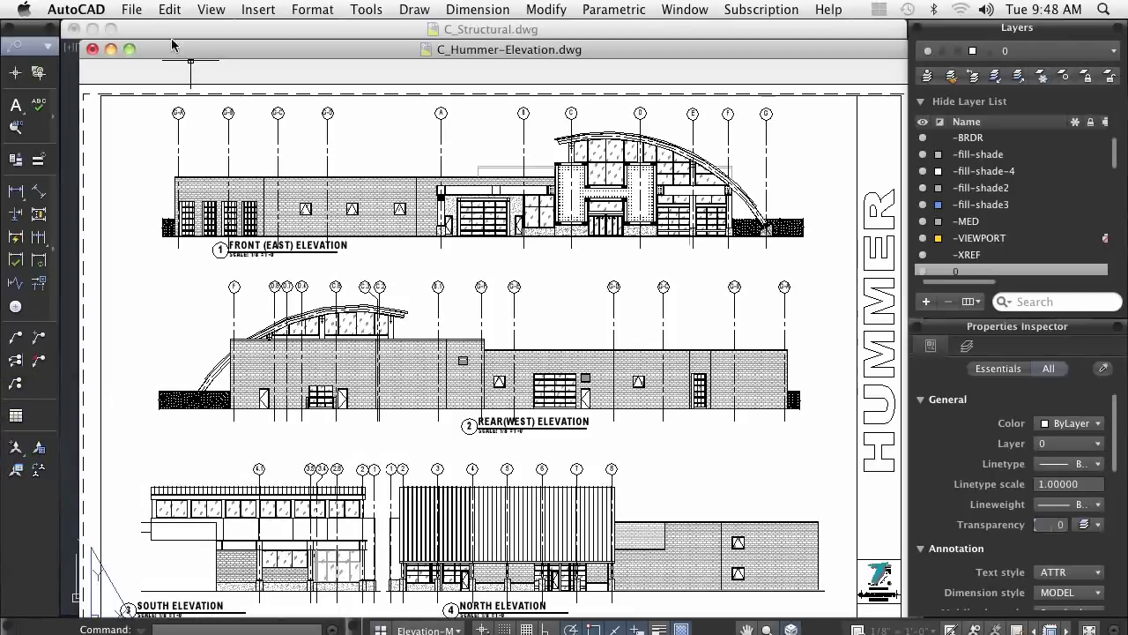
Step: Open Pump_Housing.dwg to display the green 3D pump housing solid
click(132, 9)
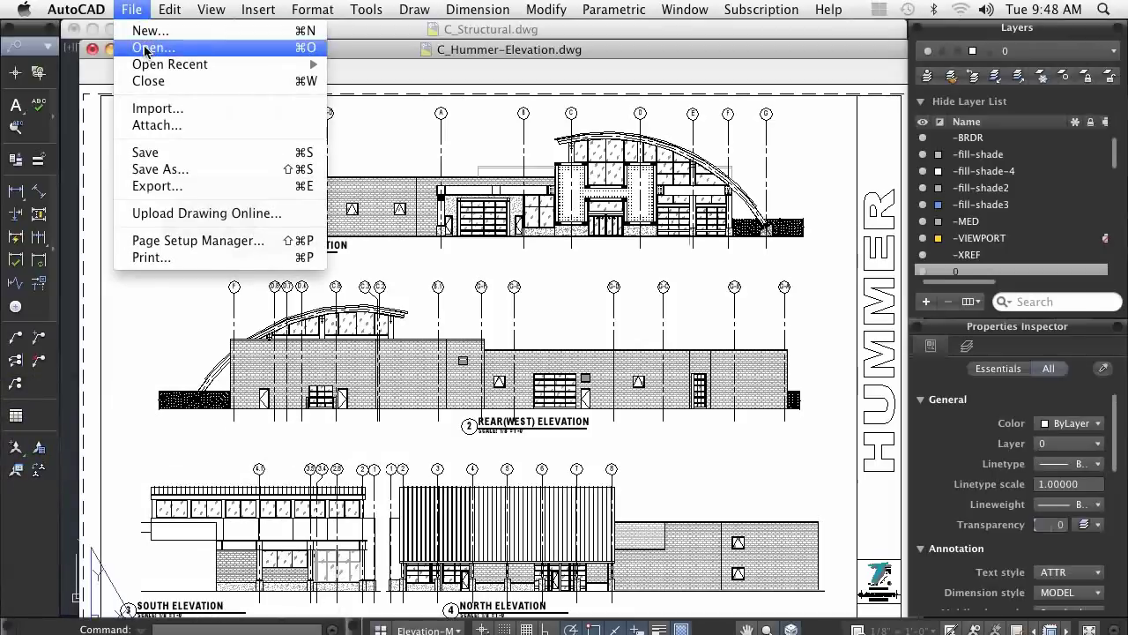
click(146, 50)
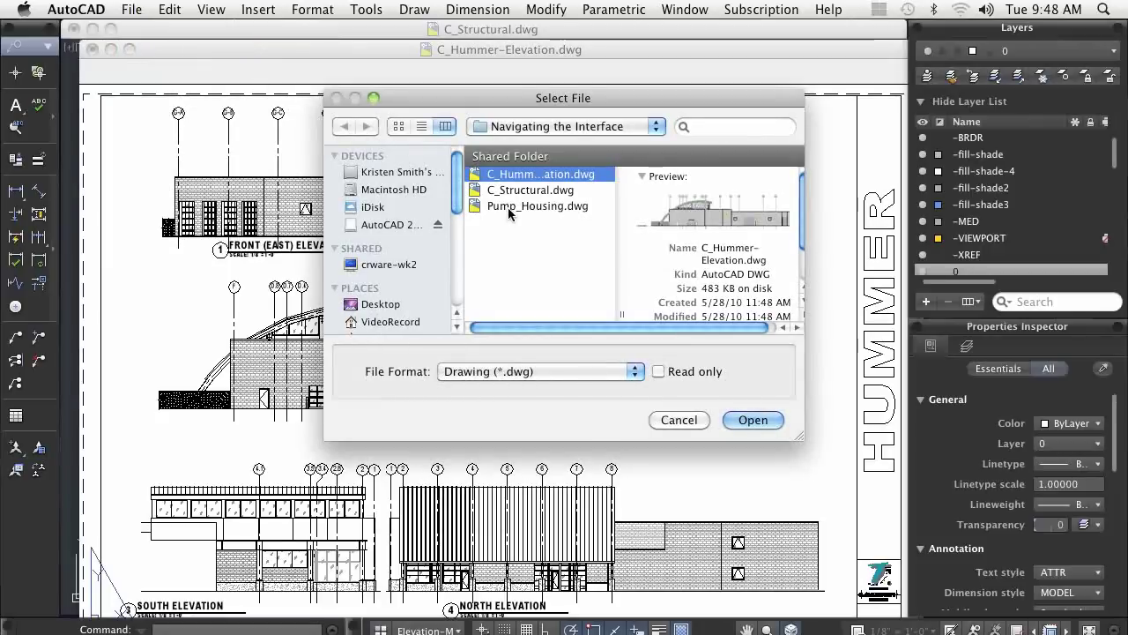
click(508, 207)
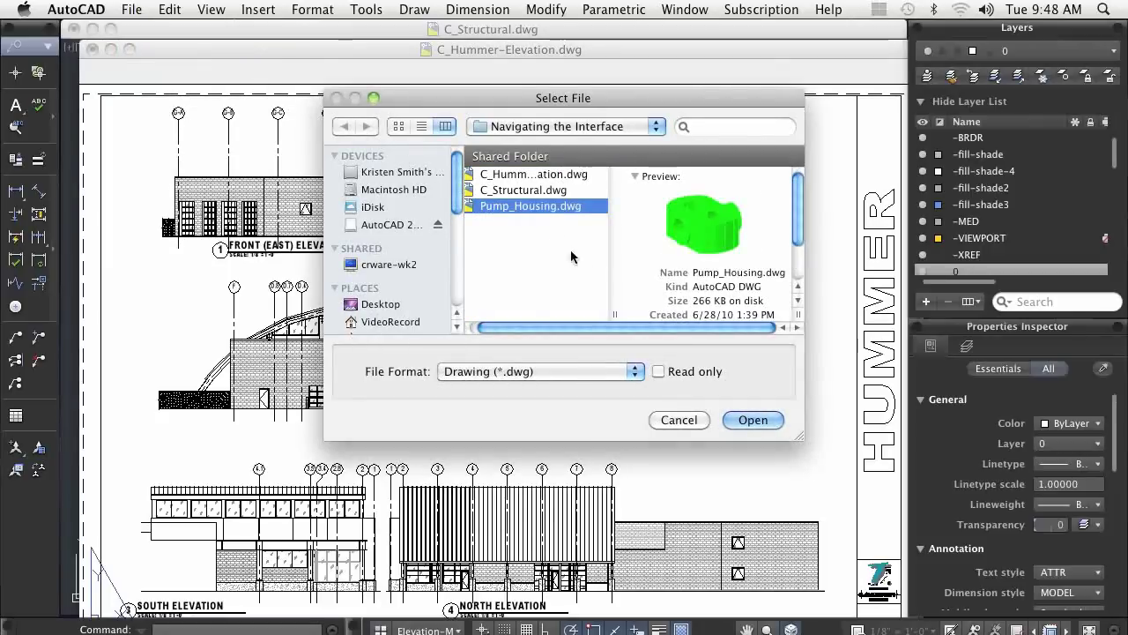
click(756, 420)
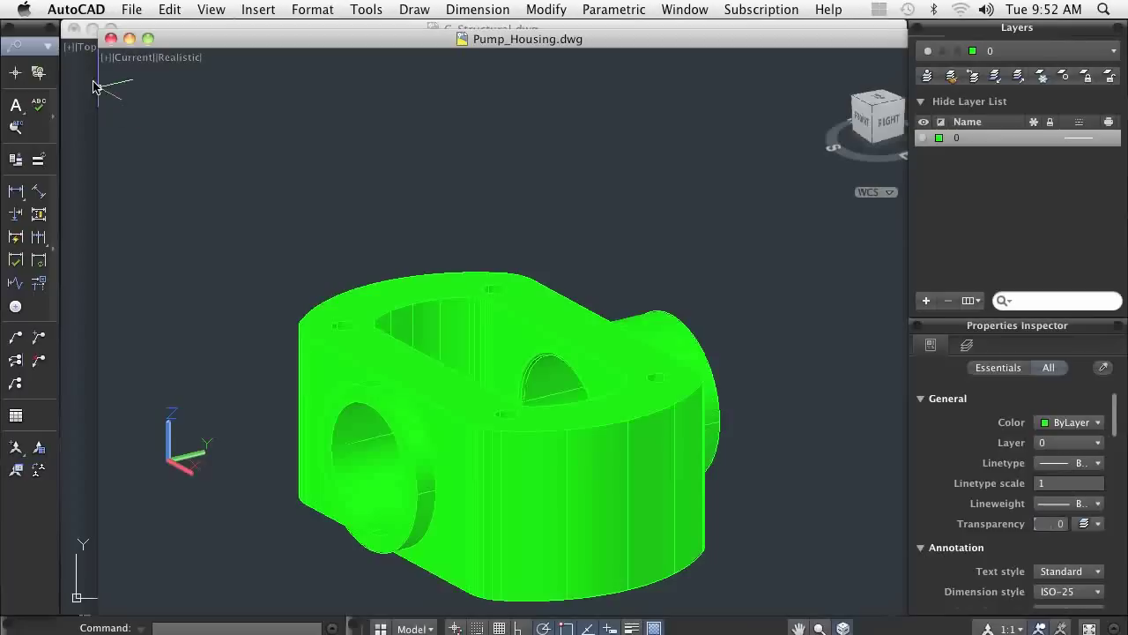
Step: Collapse the palettes to icons and switch the Tool Sets palette to Modeling
click(49, 32)
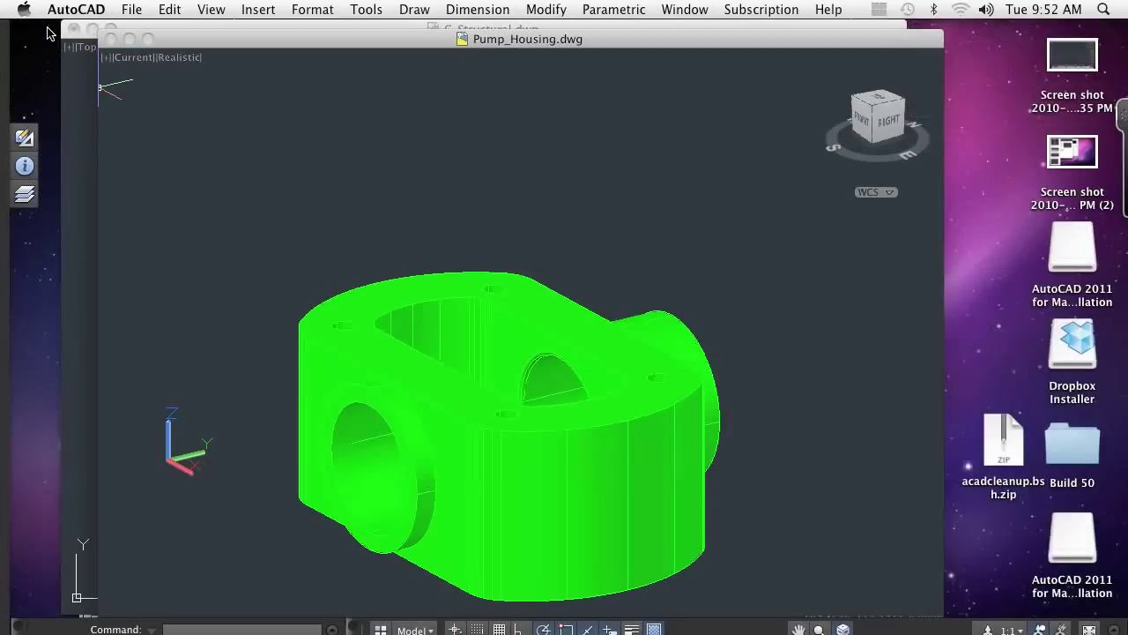
click(24, 138)
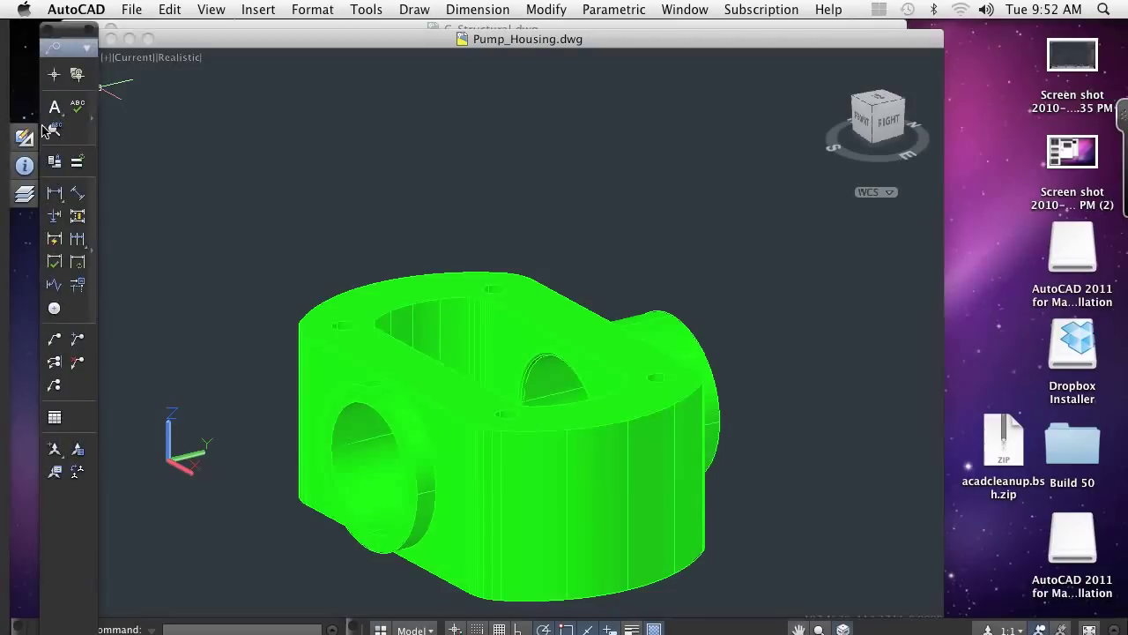
click(87, 49)
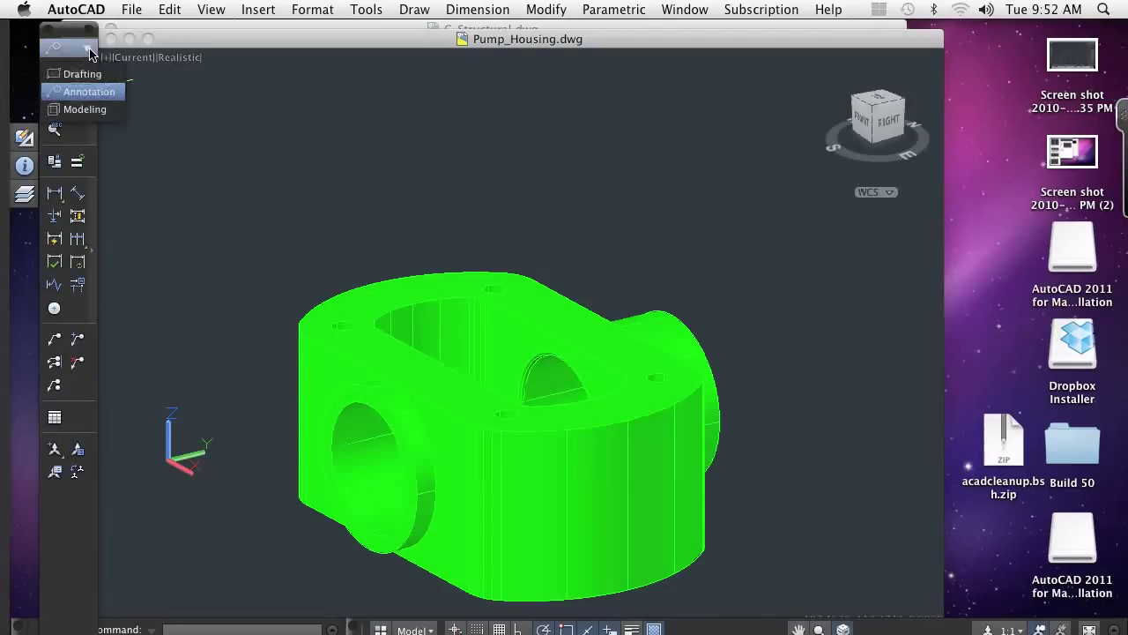
click(86, 109)
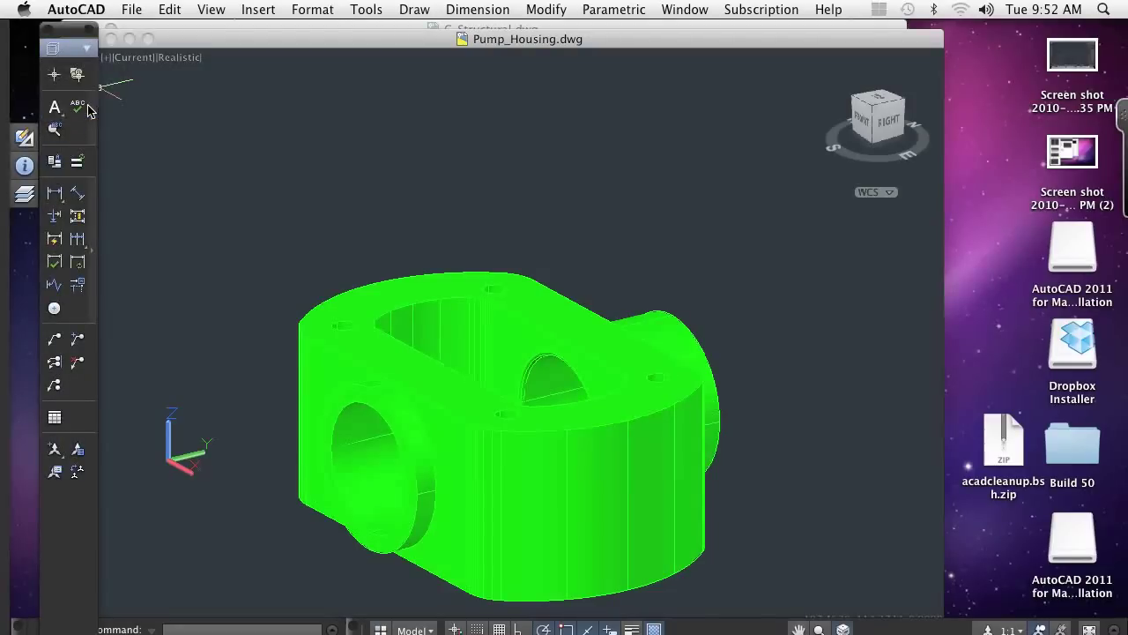
scroll(87, 109, up, 4)
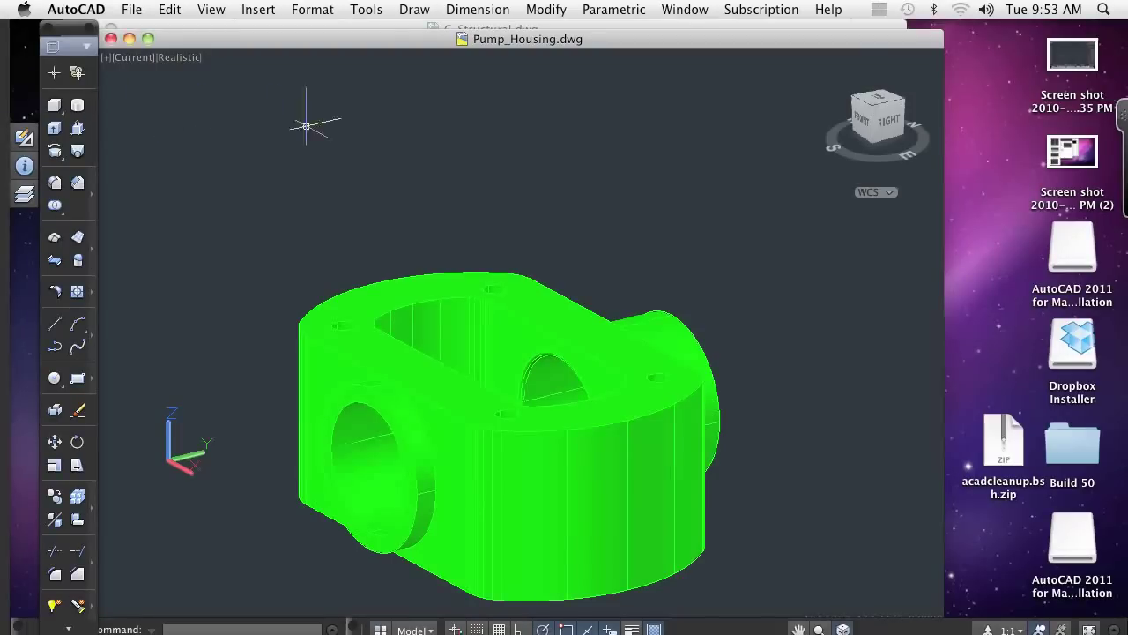
Step: View the pump housing from the top, rotate that view a quarter turn, then return Home
click(878, 99)
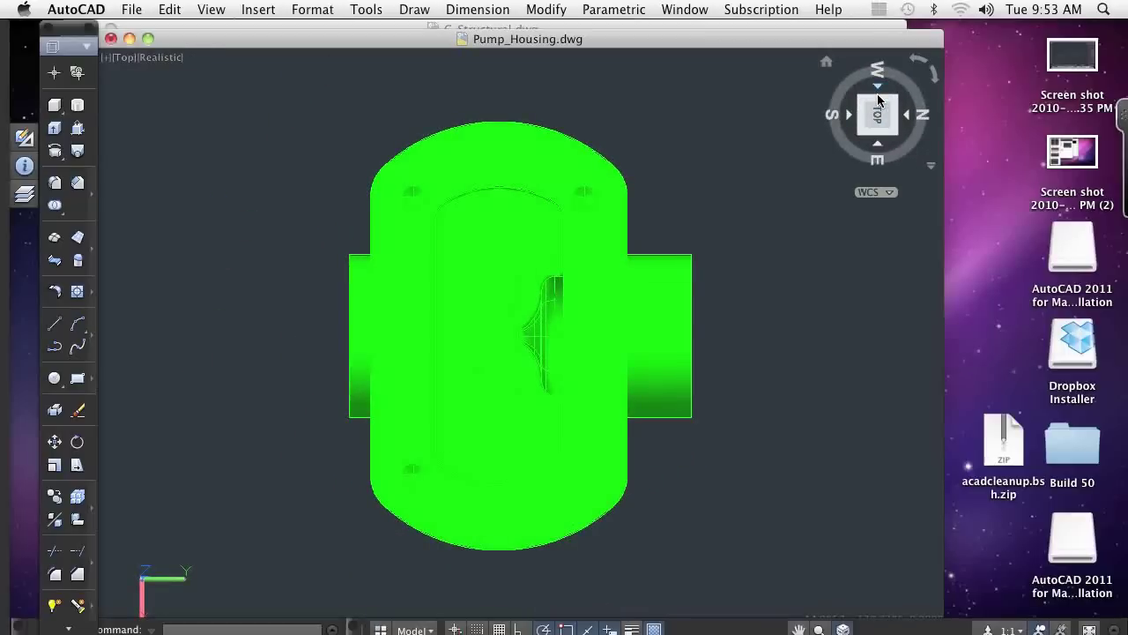
click(917, 63)
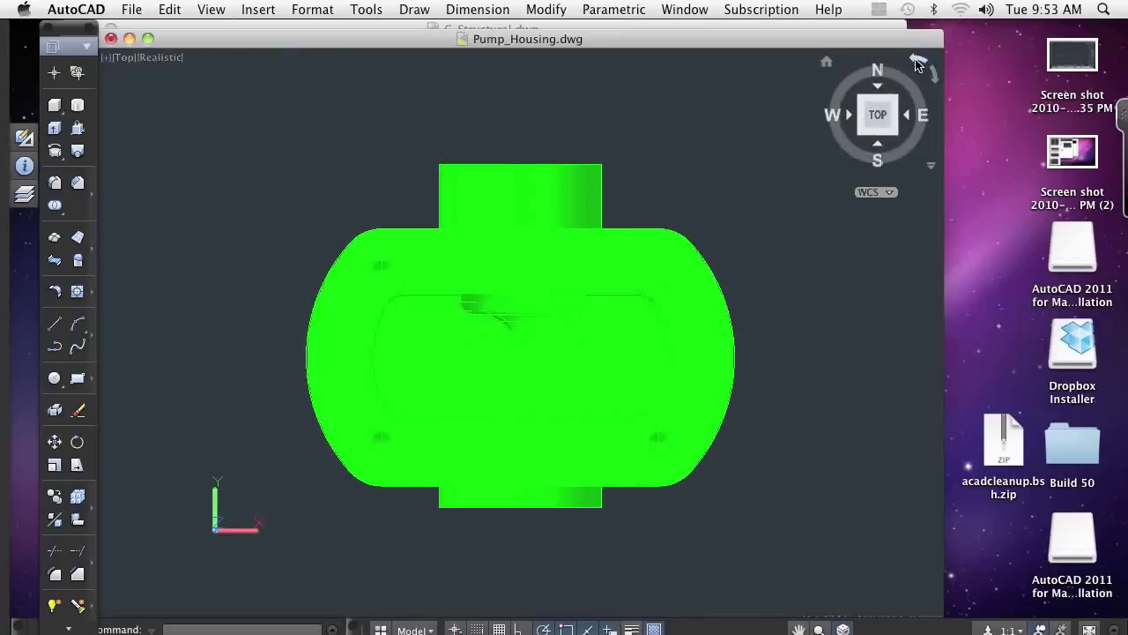
click(828, 66)
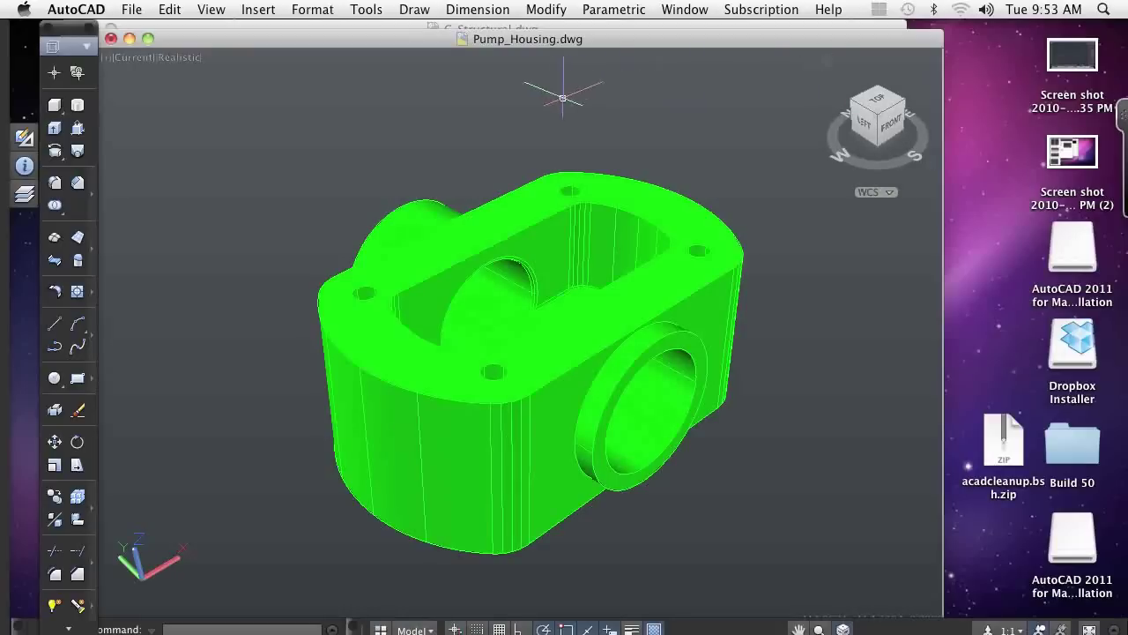
Step: Change the pump housing's visual style from Realistic to X-ray
click(180, 58)
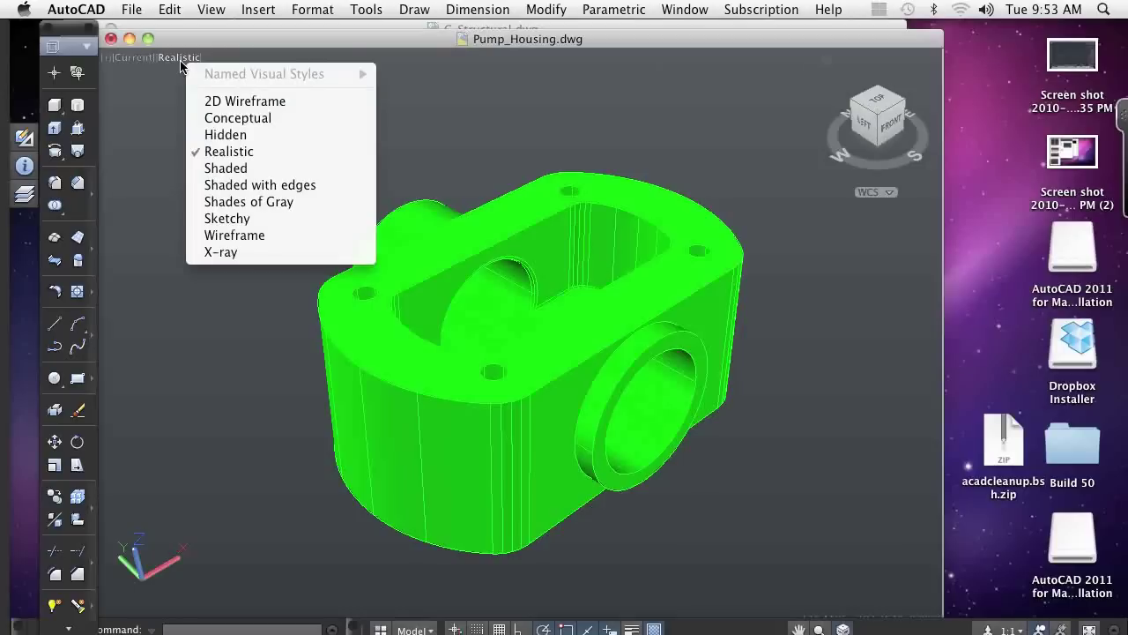
click(212, 253)
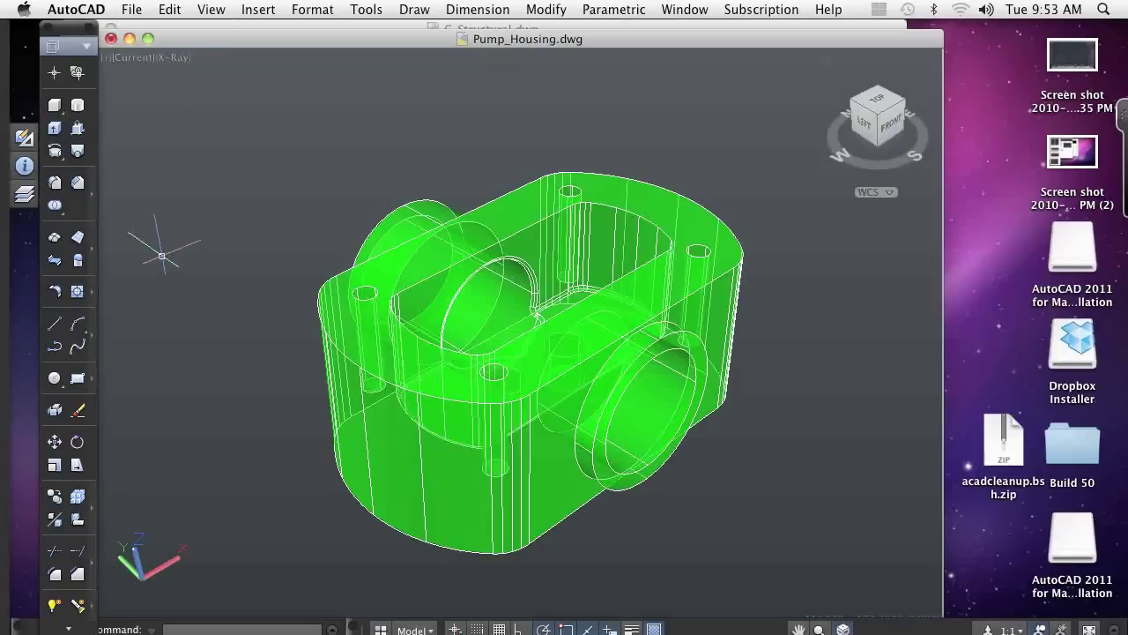
Step: Show the tool strip as full palettes again and reset the tool sets to their defaults
right_click(39, 150)
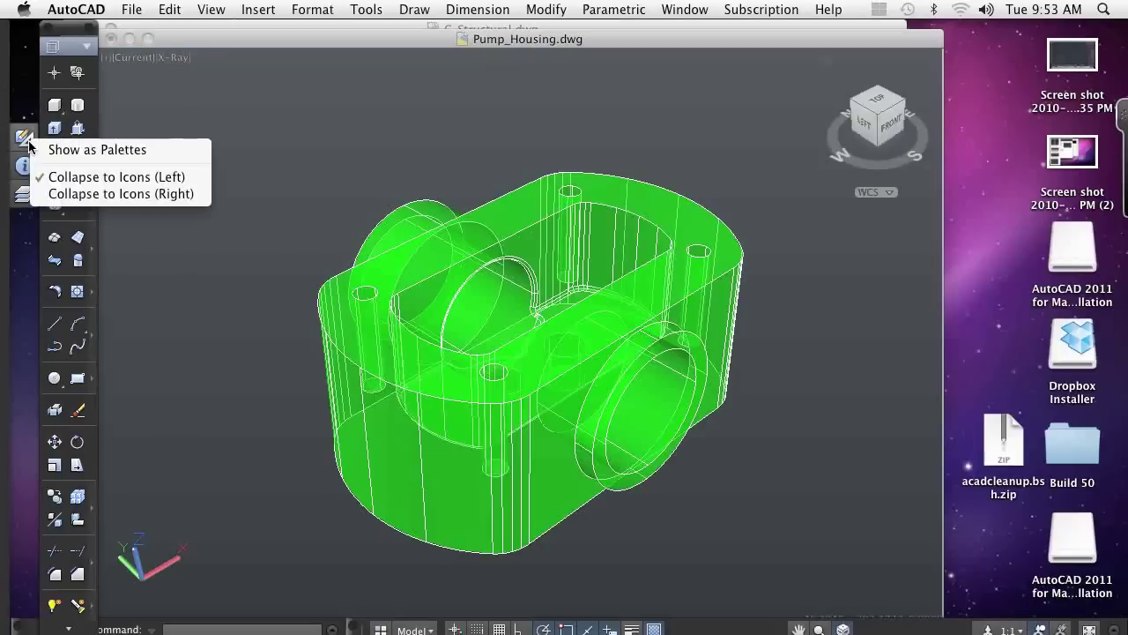
click(40, 155)
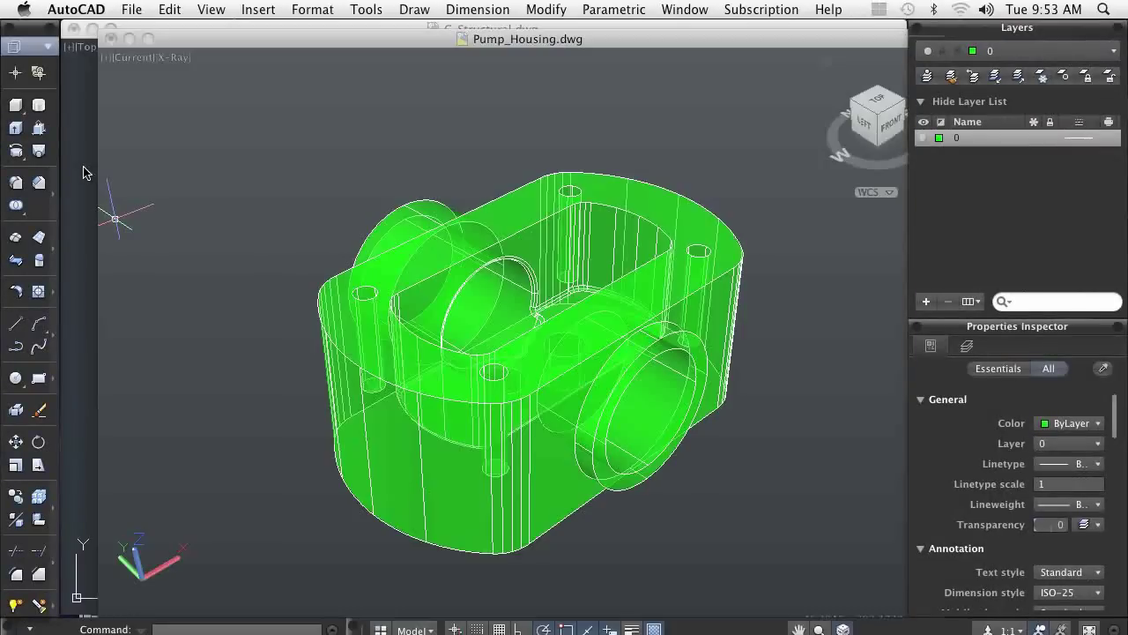
right_click(42, 152)
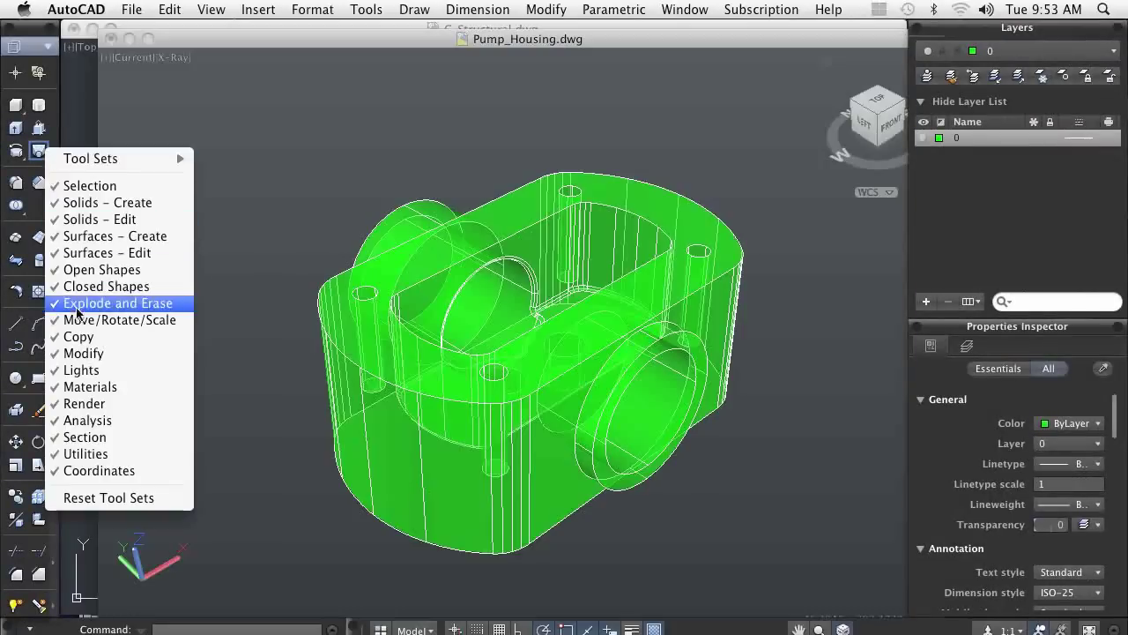
click(84, 498)
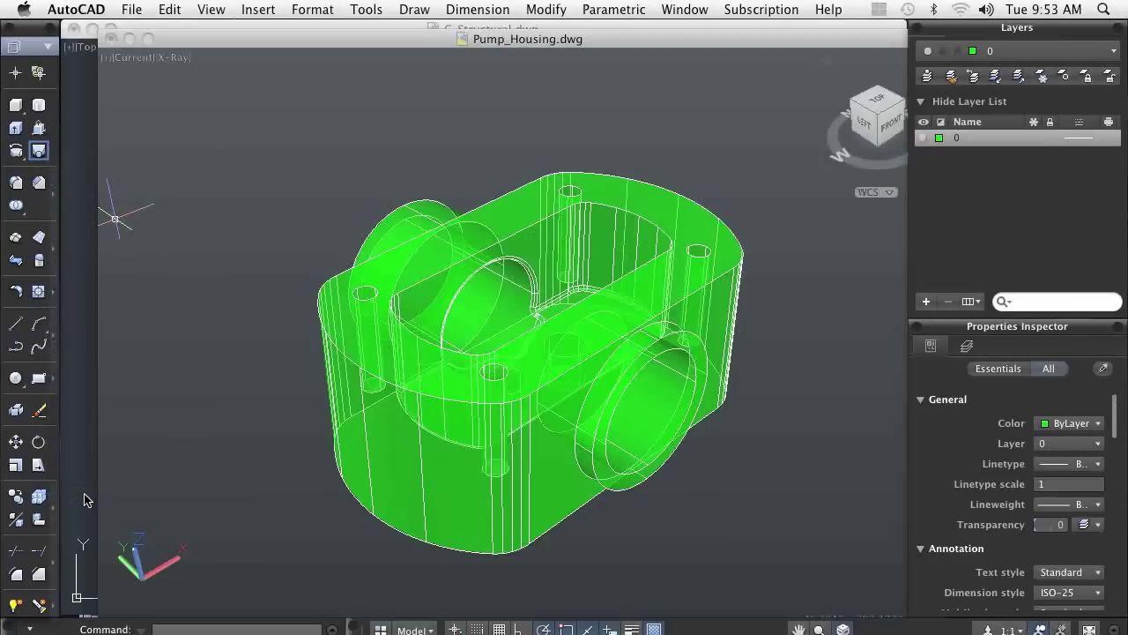